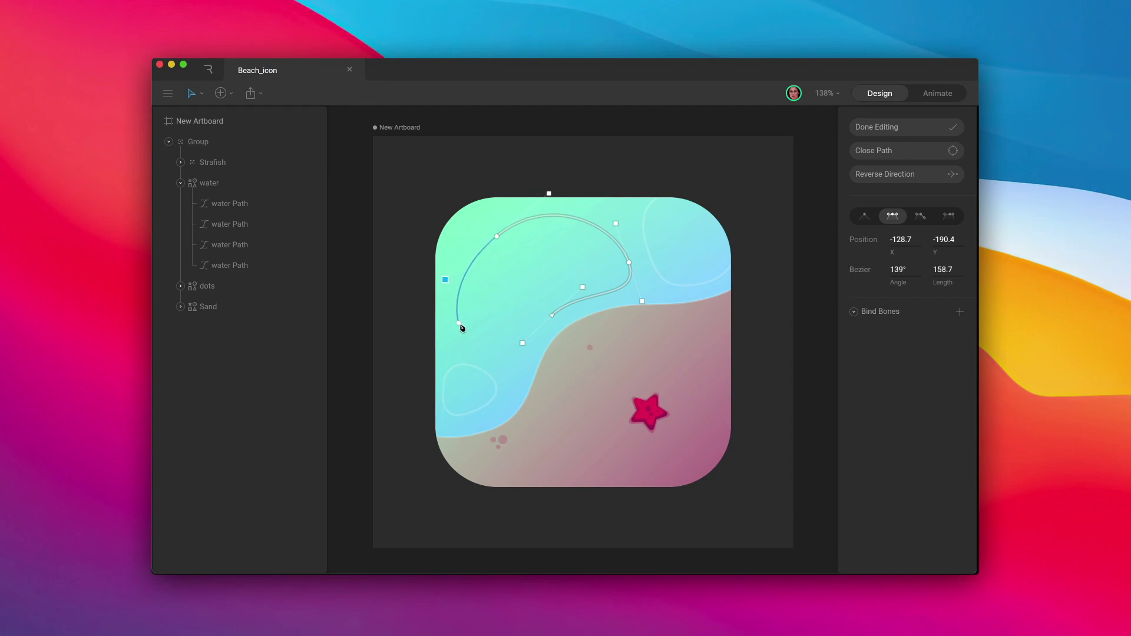
# Curve the final segment and close the water path at its start point.
pyautogui.moveTo(485, 347); pyautogui.dragTo(520, 365)
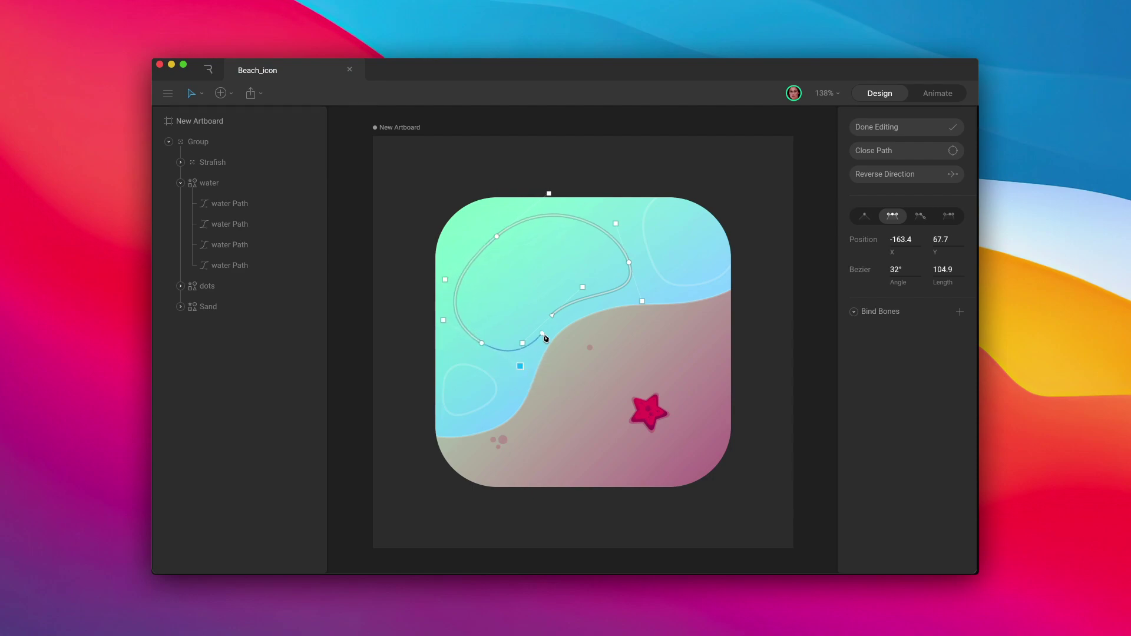
pyautogui.click(554, 320)
pyautogui.press('Escape')
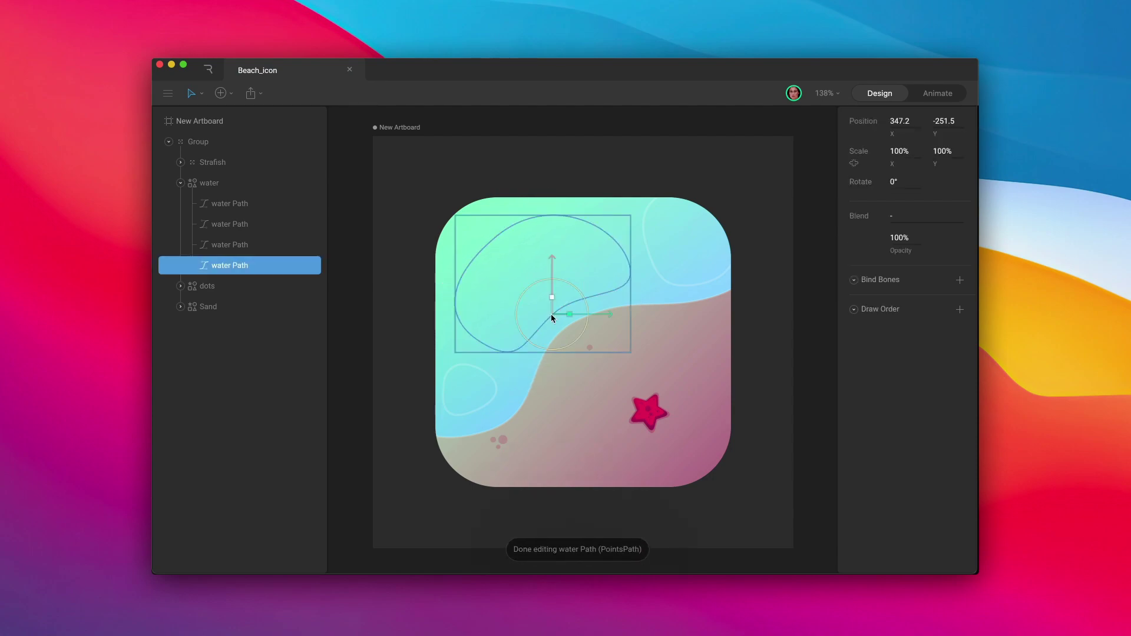
# Set the water group's second fill to the Even-Odd fill rule.
pyautogui.click(278, 190)
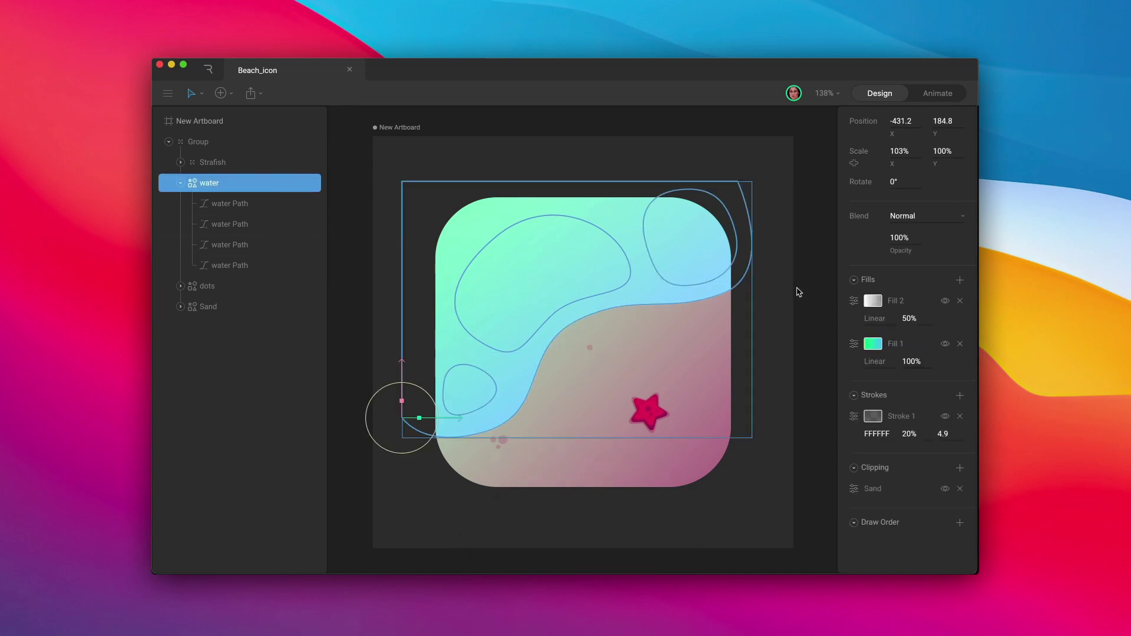
pyautogui.click(853, 301)
pyautogui.click(815, 349)
pyautogui.click(800, 373)
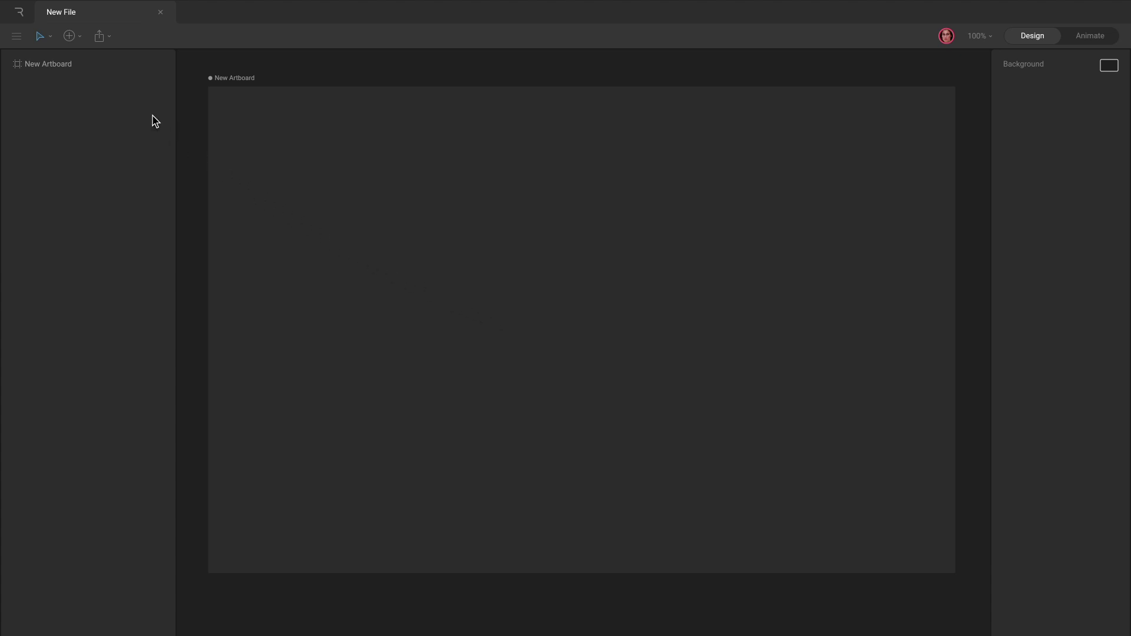
# Draw a three-point triangle with the Pen tool, holding Shift to keep its base level.
pyautogui.click(72, 36)
pyautogui.click(581, 180)
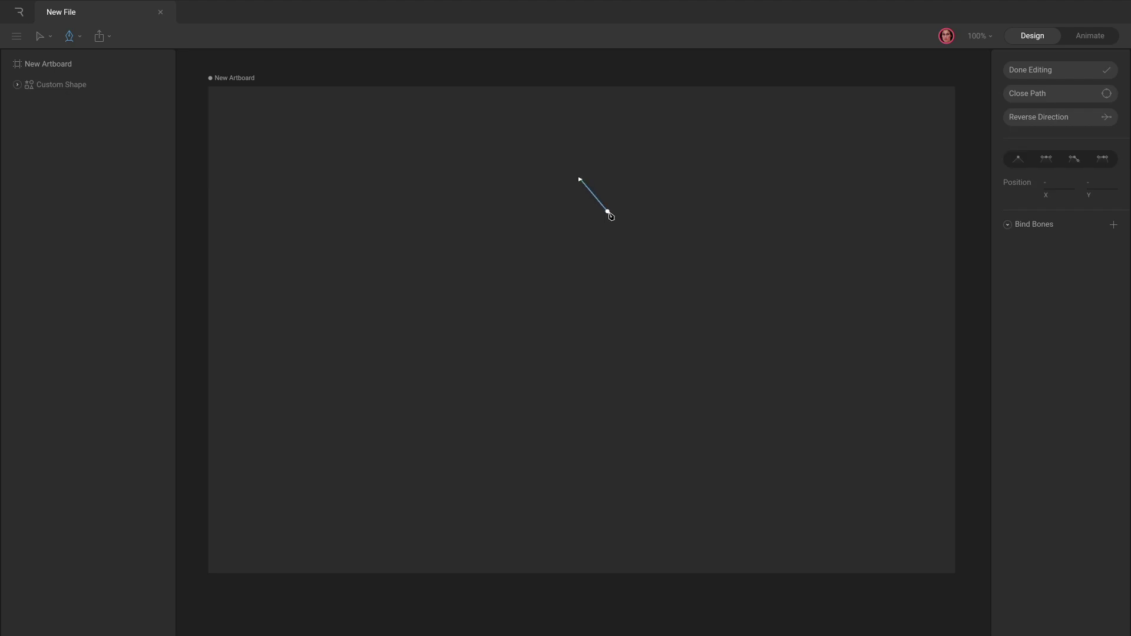
pyautogui.click(828, 410)
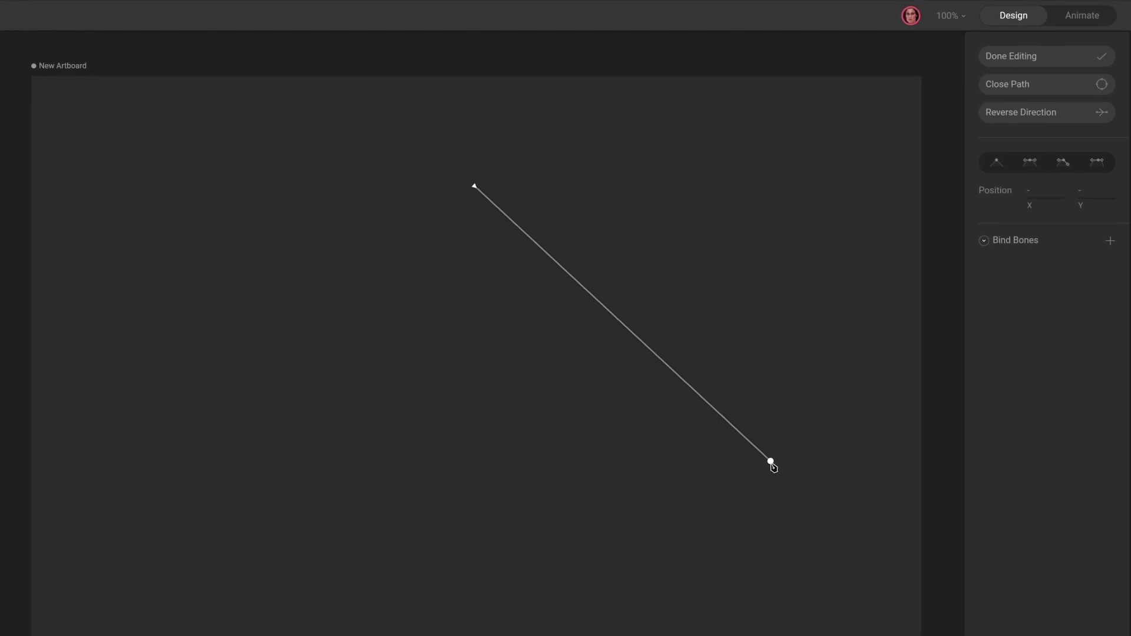
pyautogui.click(702, 476)
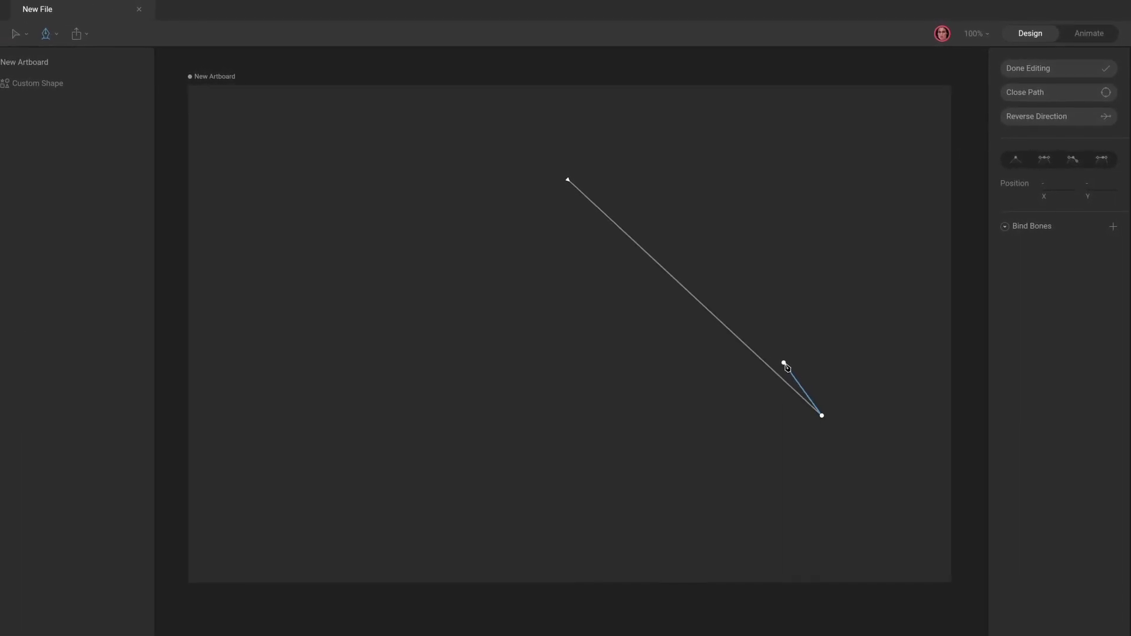
pyautogui.press('shift')
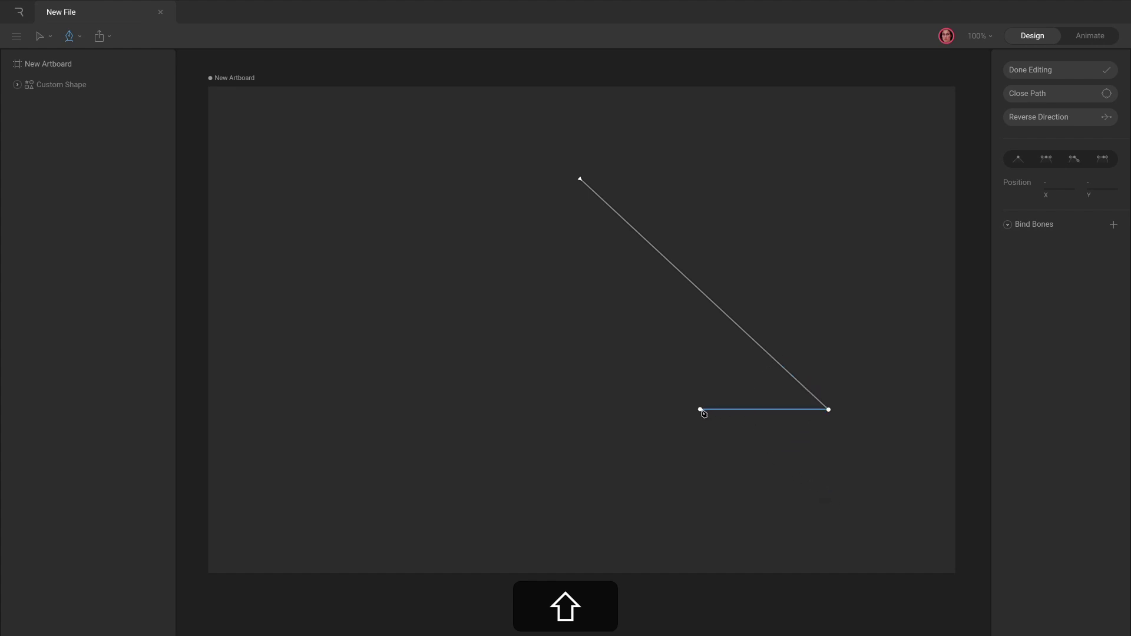
pyautogui.click(337, 429)
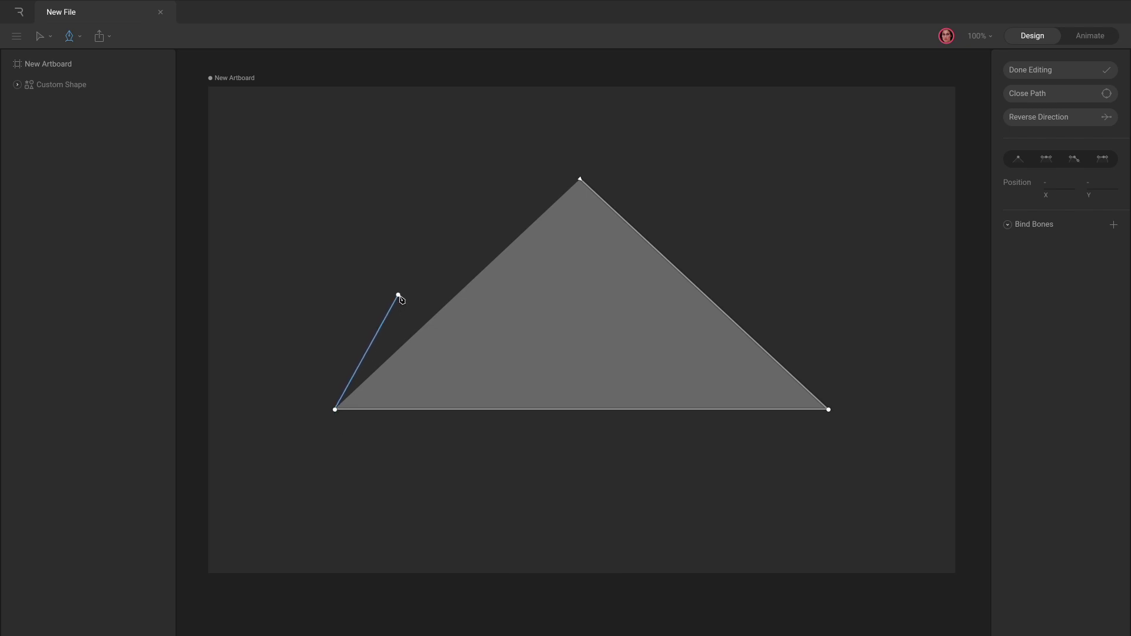
# Add a Shift-snapped curved point left of the triangle and close the path at the top point.
pyautogui.moveTo(417, 261); pyautogui.dragTo(494, 190)
pyautogui.press('shift')
pyautogui.click(580, 179)
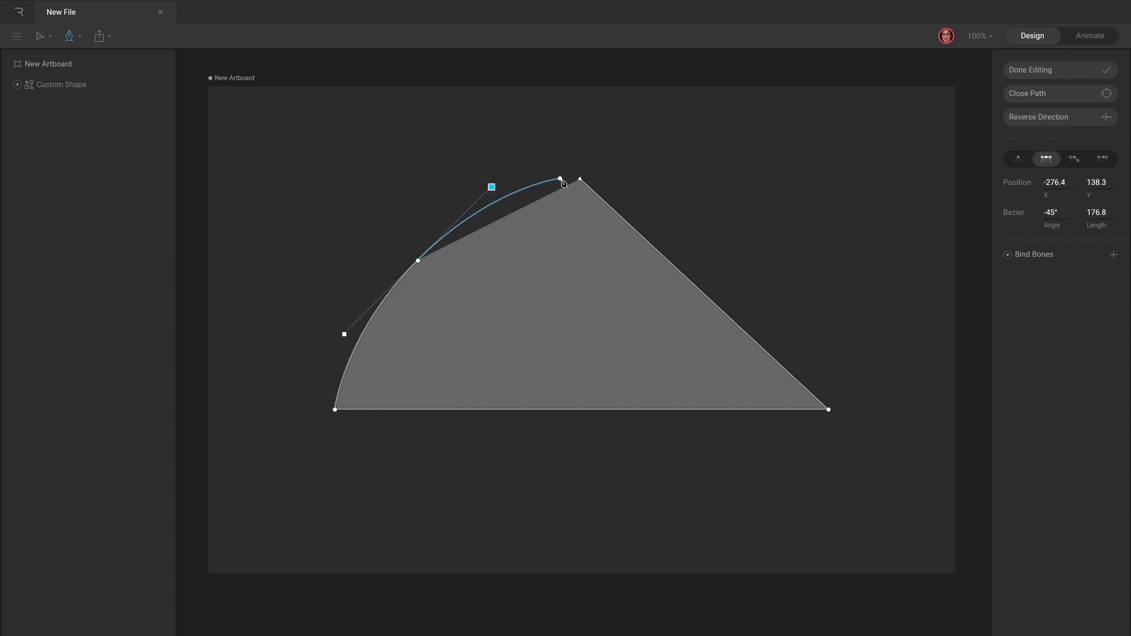
# Move the bottom-right point directly below the top point to form a quarter-circle wedge.
pyautogui.press('v')
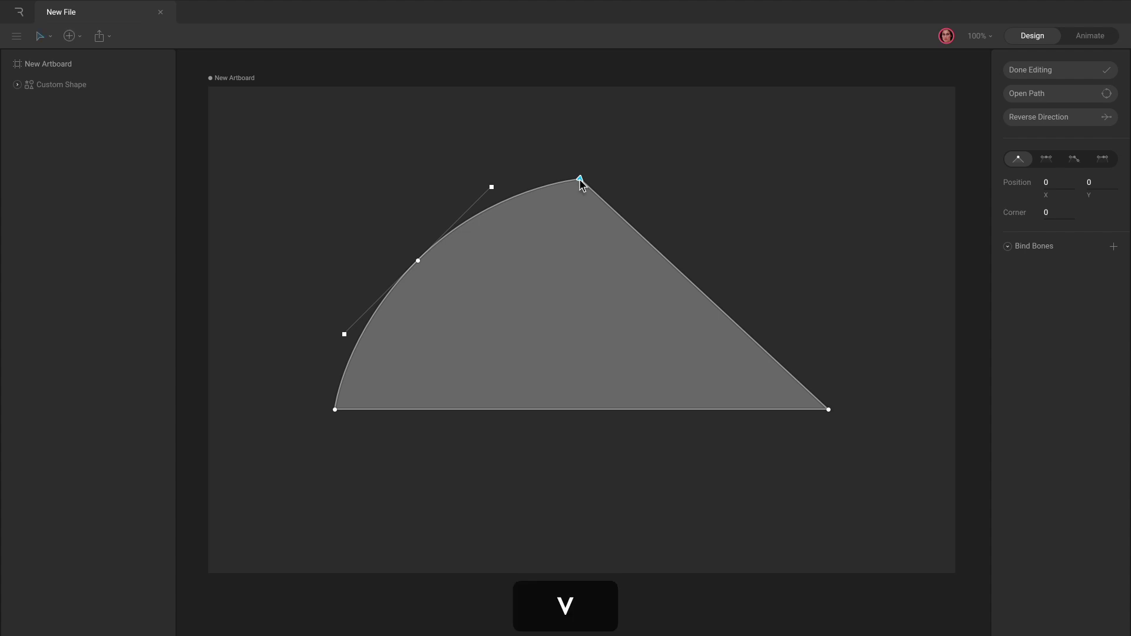
pyautogui.click(828, 409)
pyautogui.moveTo(828, 409); pyautogui.dragTo(583, 411)
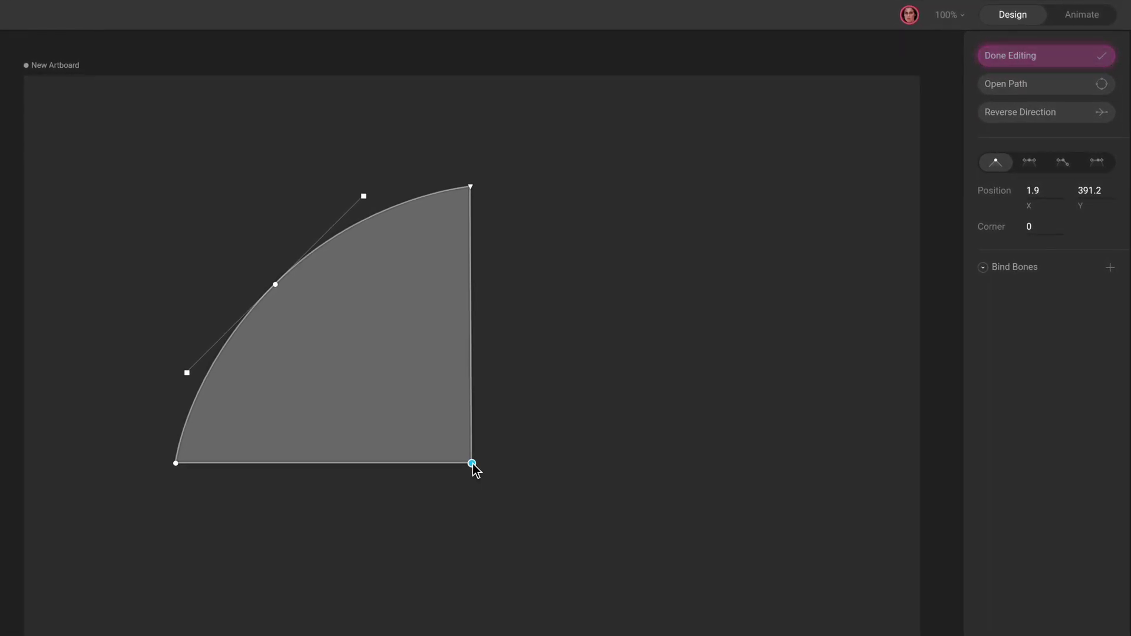
pyautogui.press('Escape')
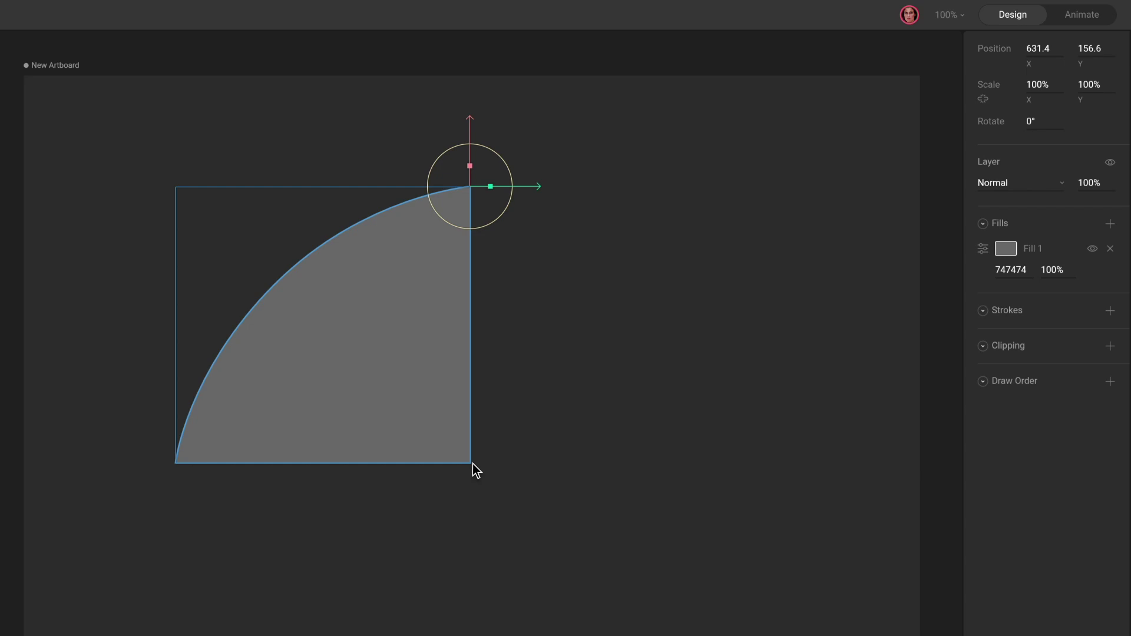
# With freeze on, move the wedge's origin down to its bottom-right corner.
pyautogui.press('y')
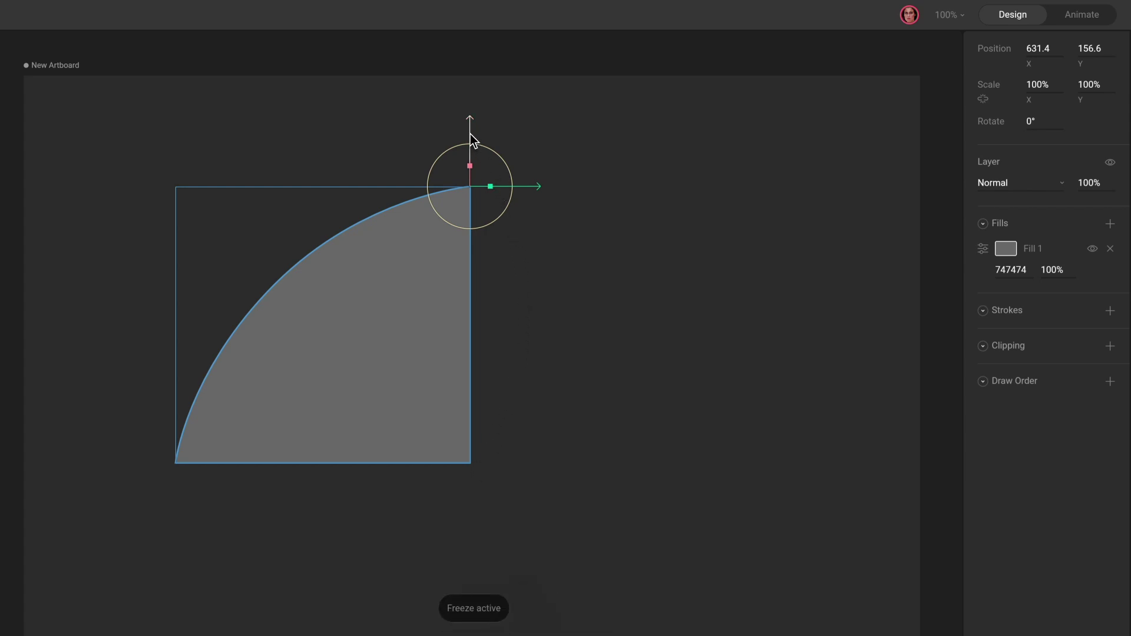
pyautogui.moveTo(470, 135); pyautogui.dragTo(470, 412)
pyautogui.press('y')
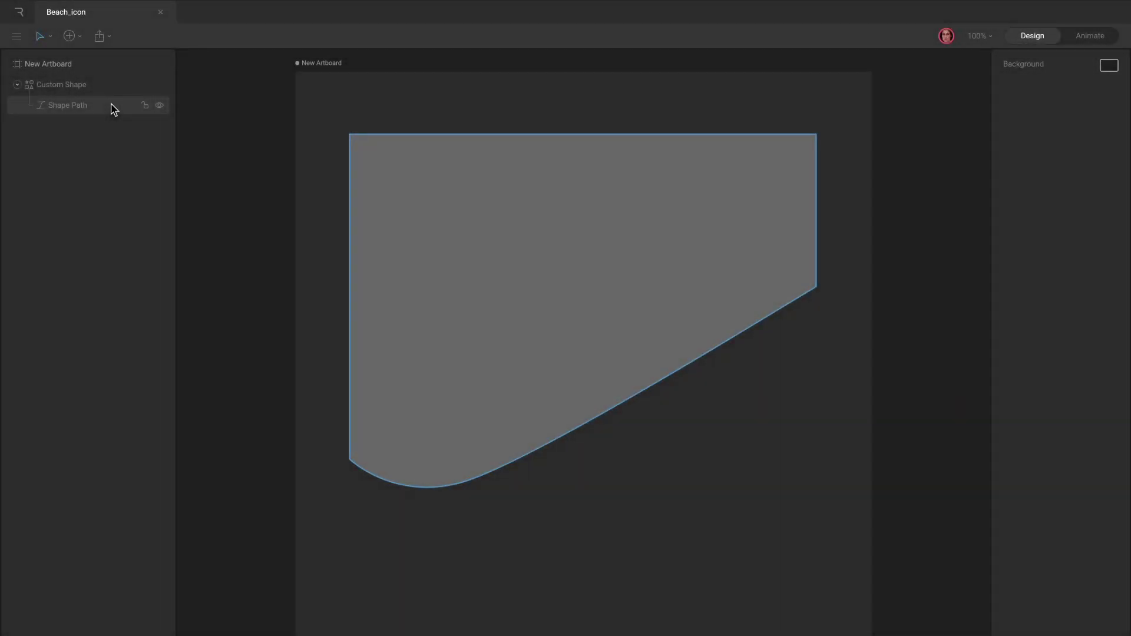
# Add a midpoint on the slanted lower edge and bend the edge into an S-shaped wave.
pyautogui.click(114, 109)
pyautogui.press('Return')
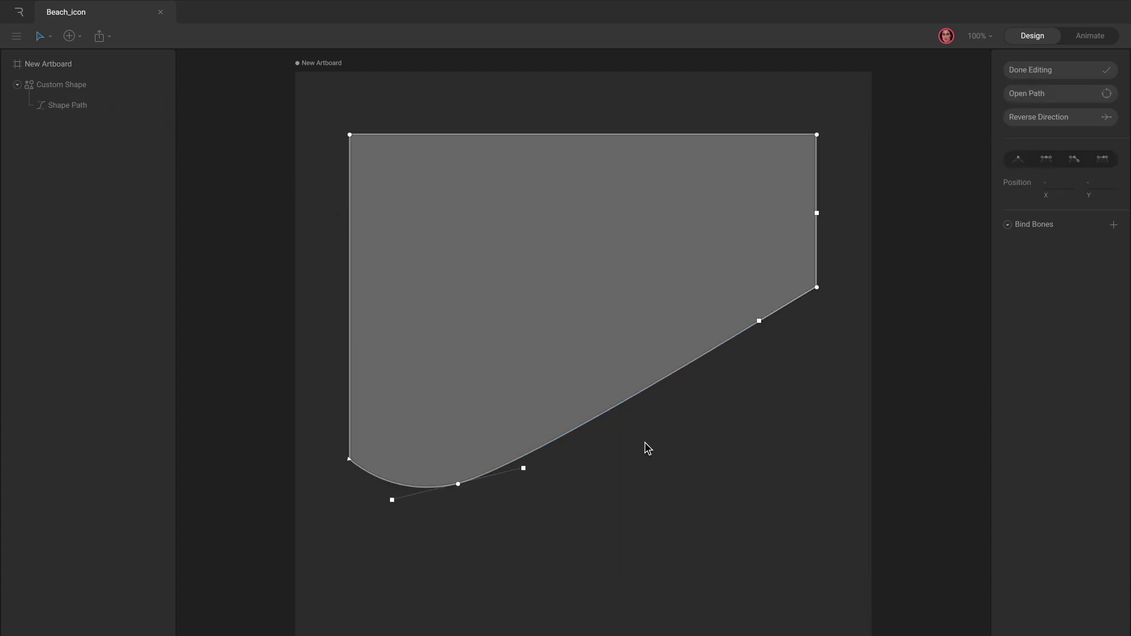
pyautogui.press('p')
pyautogui.press('t')
pyautogui.click(627, 400)
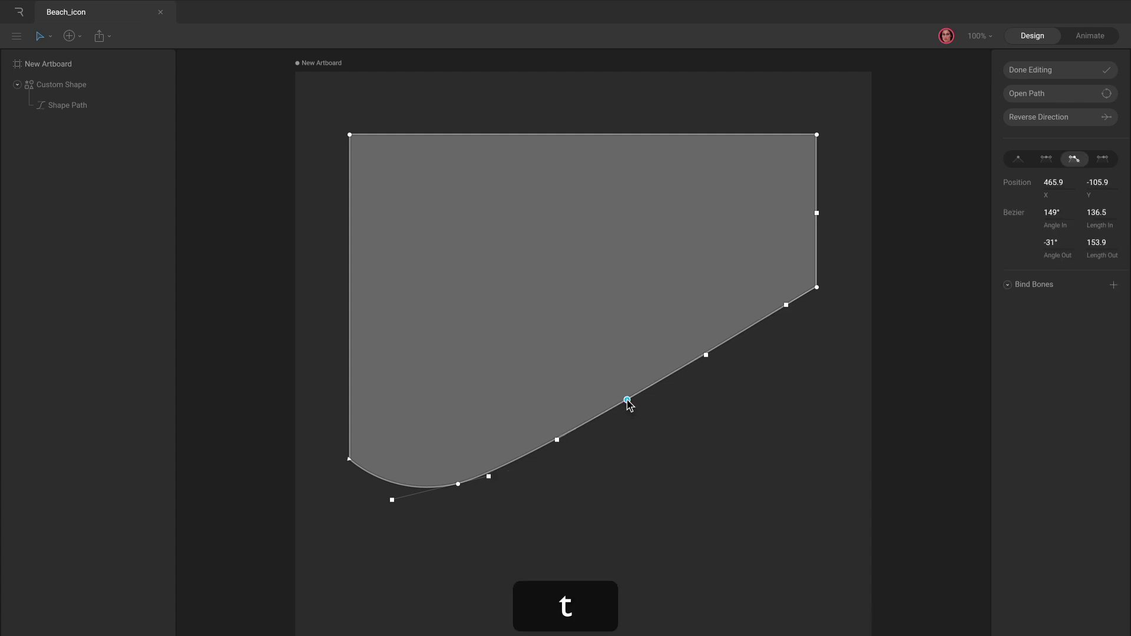
pyautogui.moveTo(627, 400); pyautogui.dragTo(580, 332)
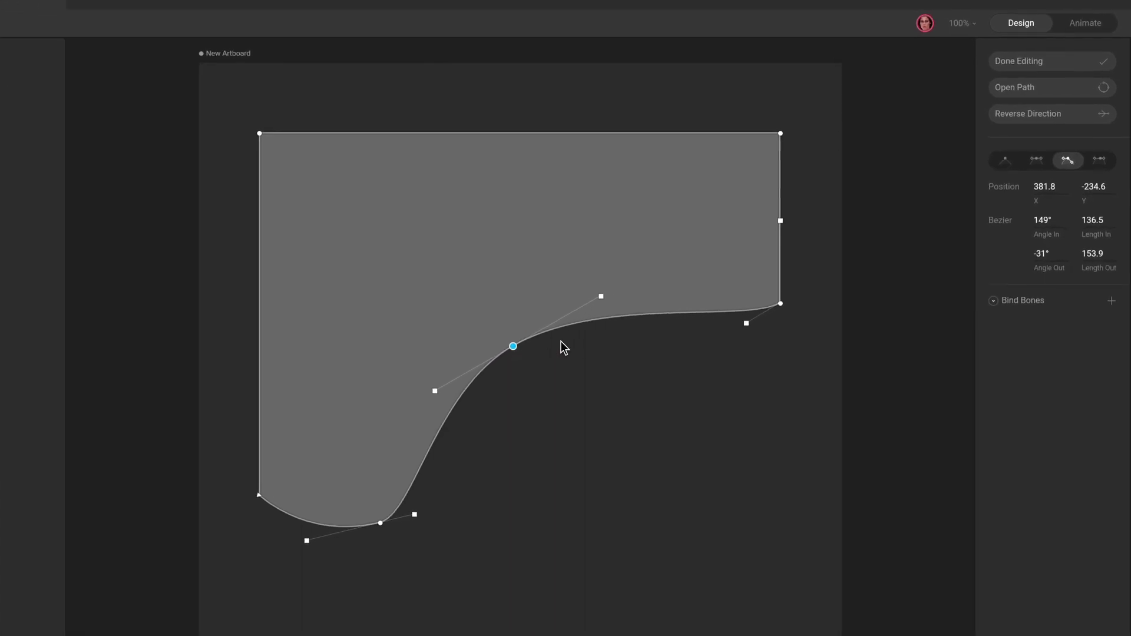
pyautogui.click(786, 304)
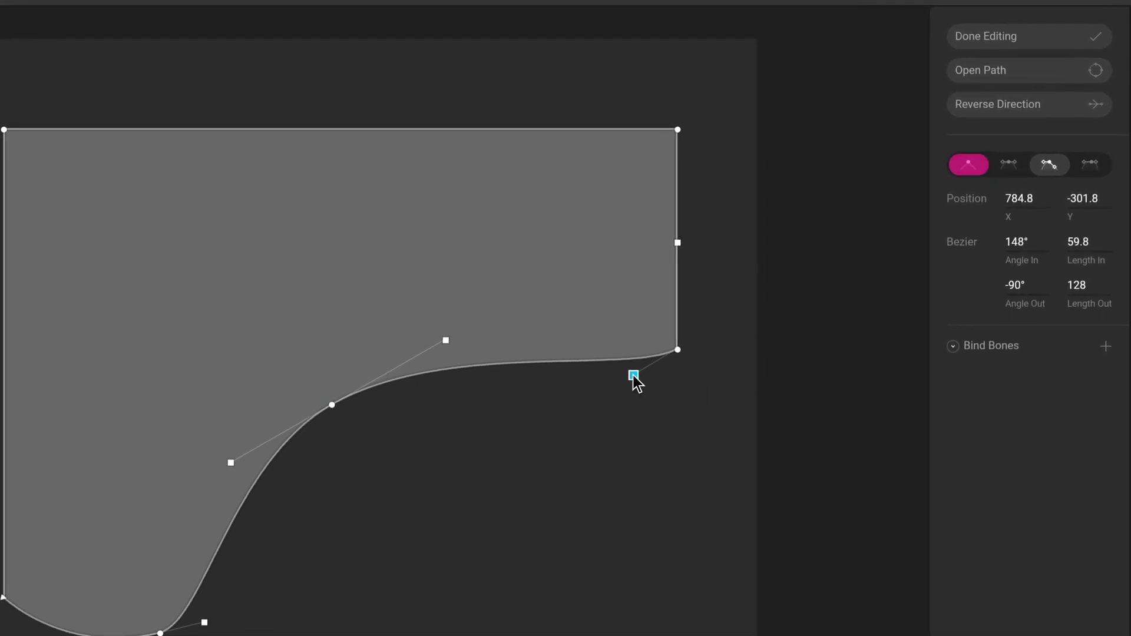
pyautogui.moveTo(633, 375); pyautogui.dragTo(651, 467)
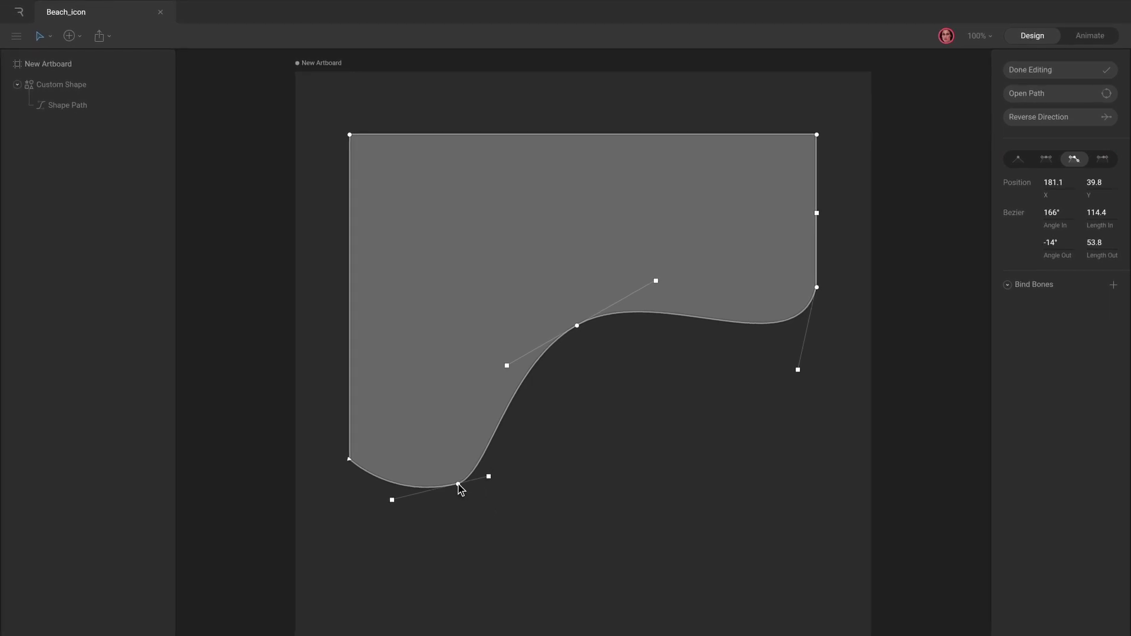
# Try sharp-corner and smooth handle types on the bottom vertex, reshaping its curve.
pyautogui.click(1019, 159)
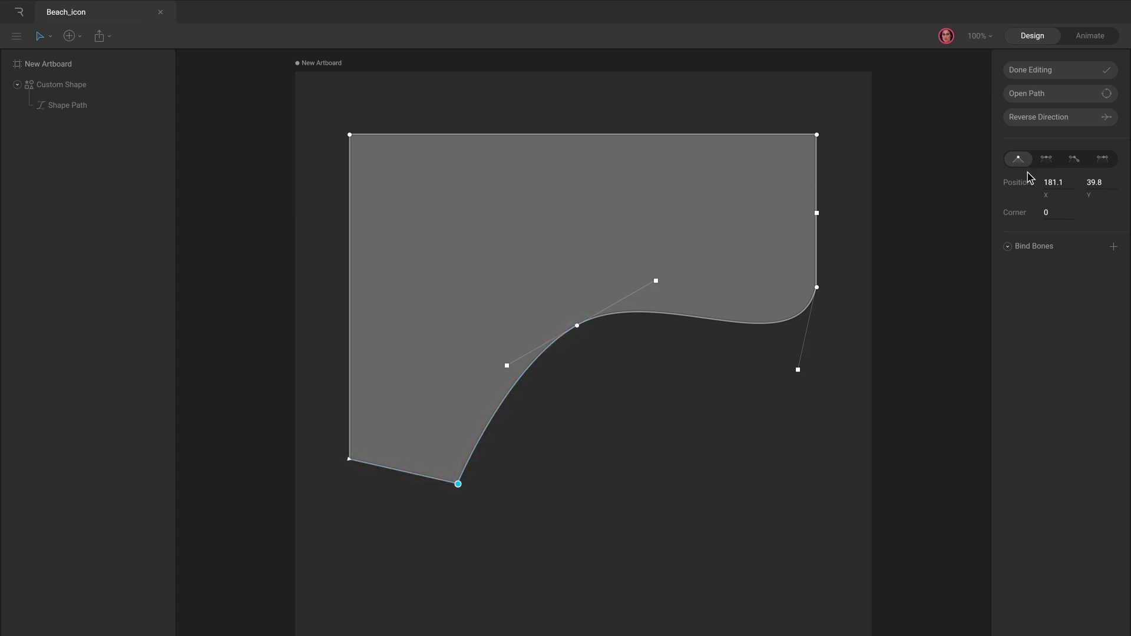
pyautogui.moveTo(1060, 214); pyautogui.dragTo(1062, 179)
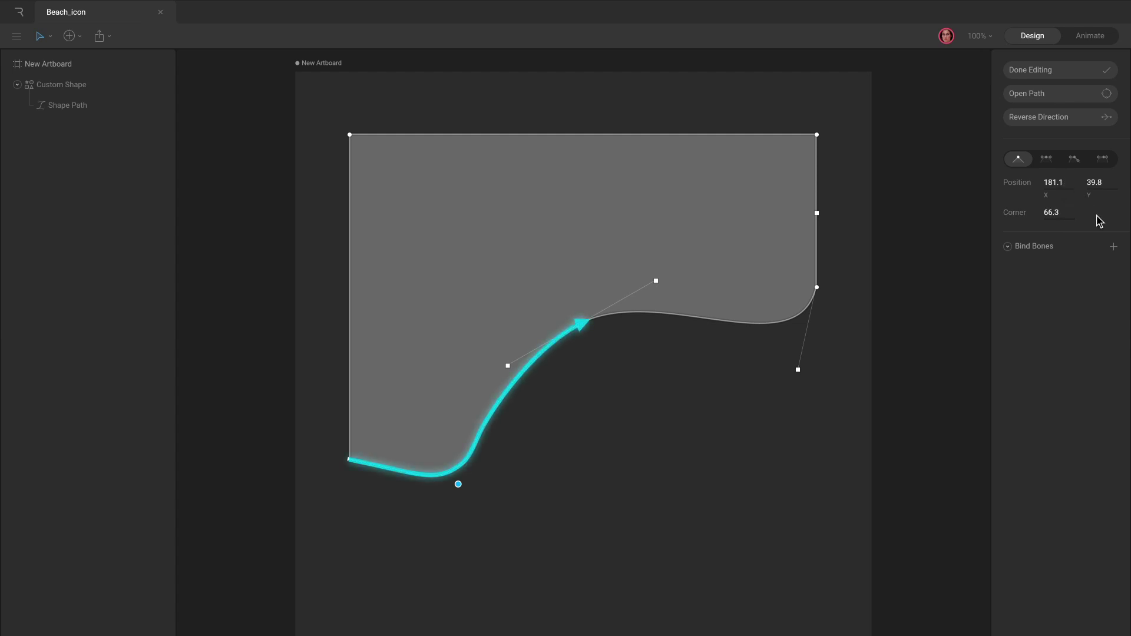
pyautogui.click(1047, 161)
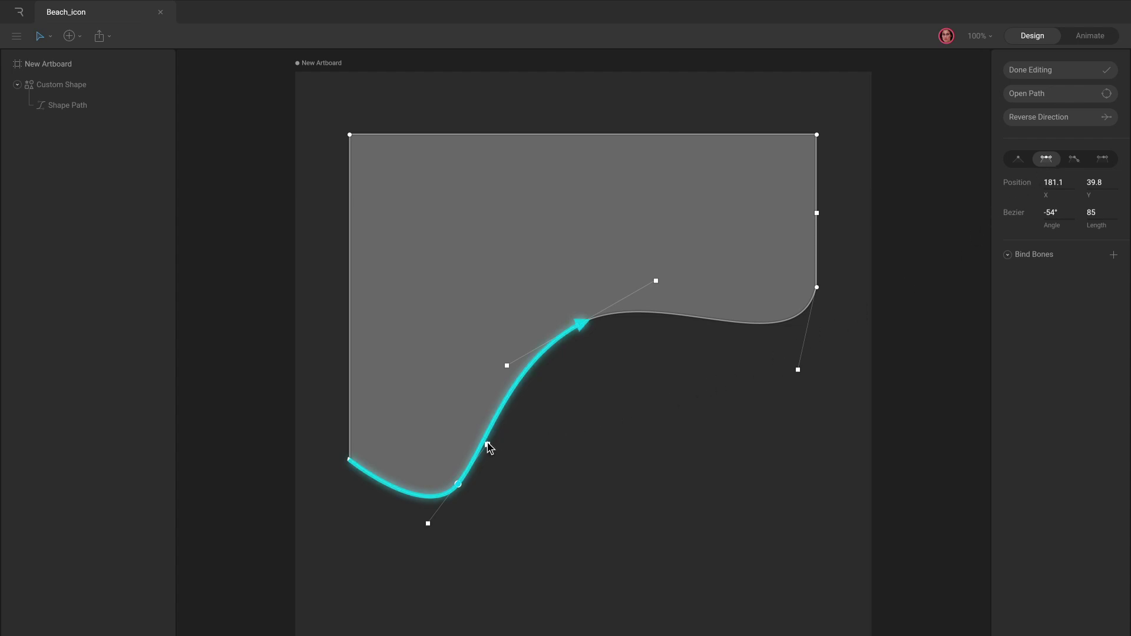
pyautogui.moveTo(488, 445); pyautogui.dragTo(517, 459)
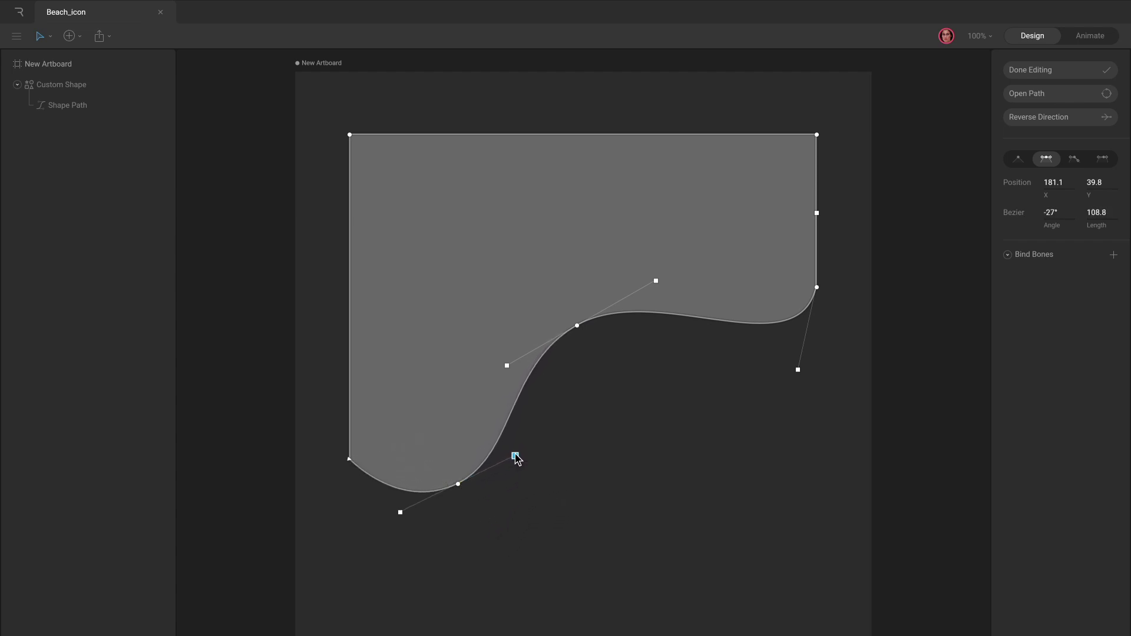
# Give the bottom vertex independent, then aligned asymmetric handles, lengthening the out-handle.
pyautogui.click(1074, 162)
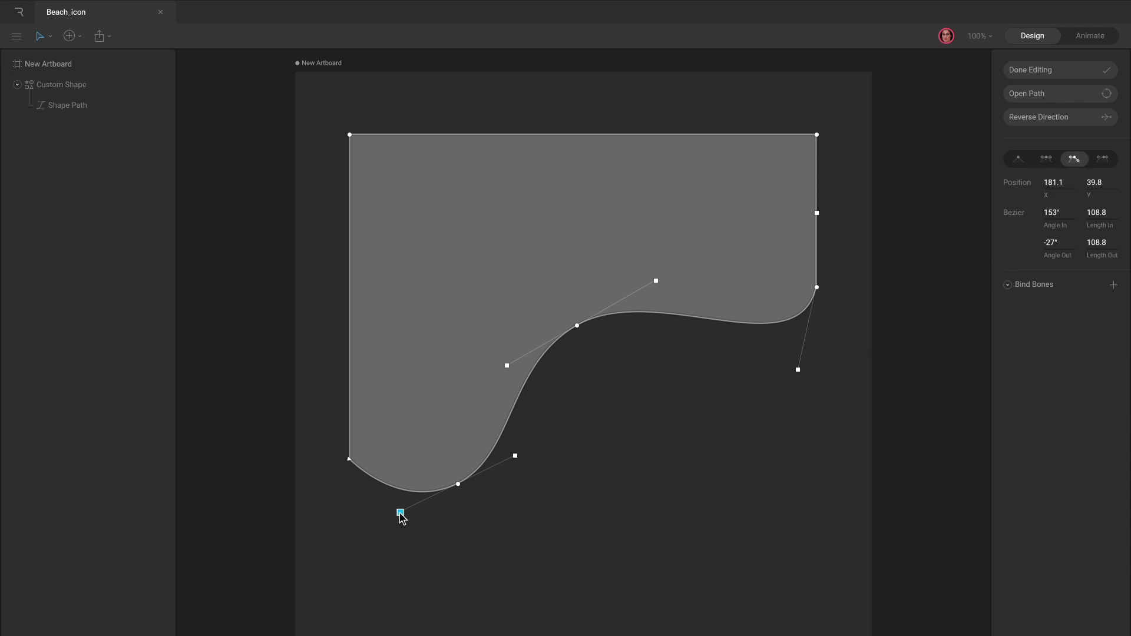
pyautogui.moveTo(400, 512); pyautogui.dragTo(425, 419)
pyautogui.moveTo(515, 455); pyautogui.dragTo(550, 457)
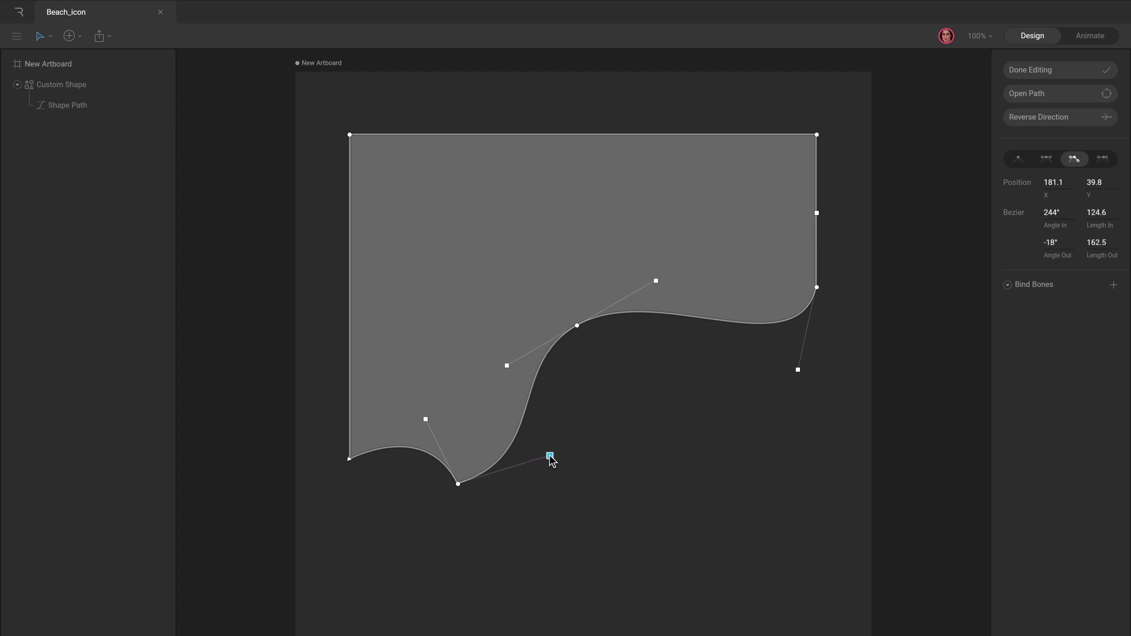
pyautogui.click(1102, 160)
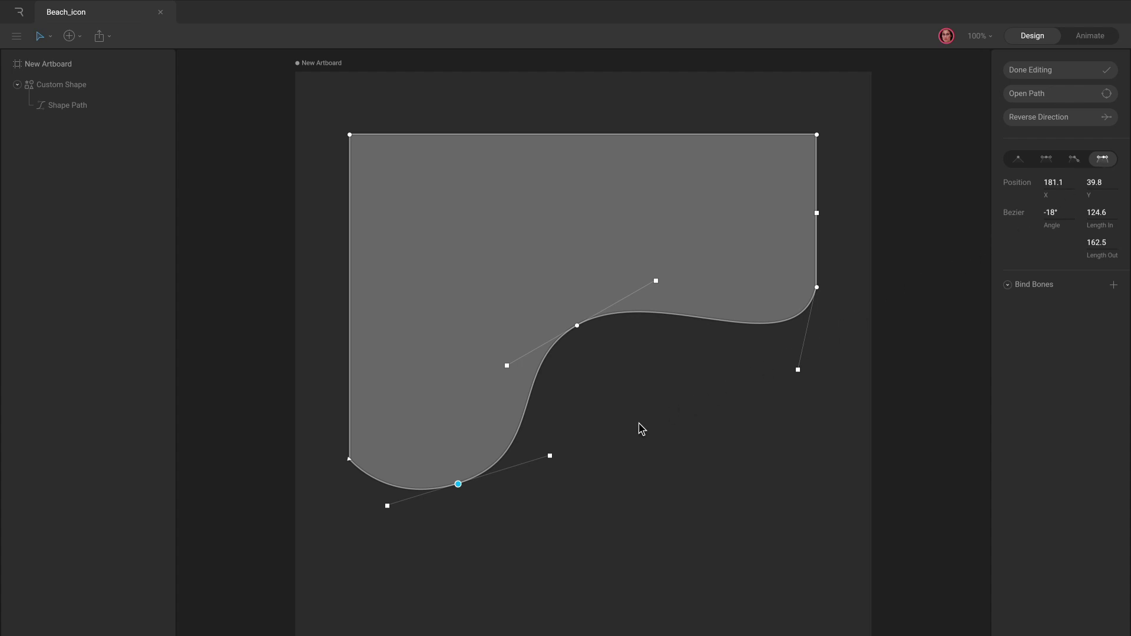
pyautogui.click(550, 457)
pyautogui.moveTo(550, 457); pyautogui.dragTo(605, 573)
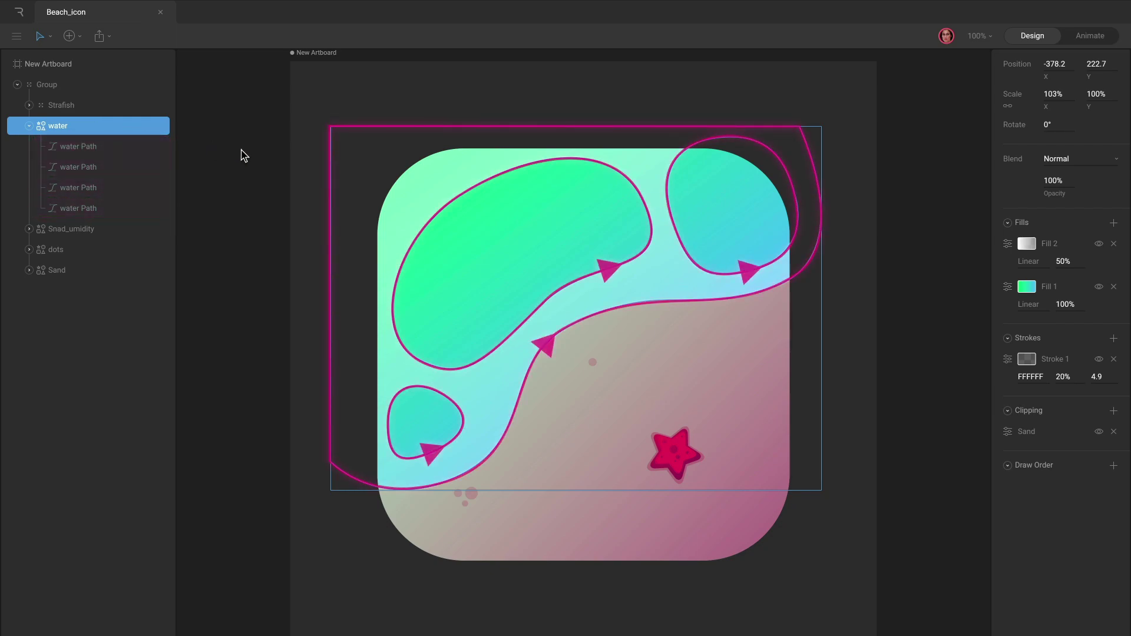
# Open the water's Fill 1 options to check its Non-Zero fill rule.
pyautogui.click(1007, 287)
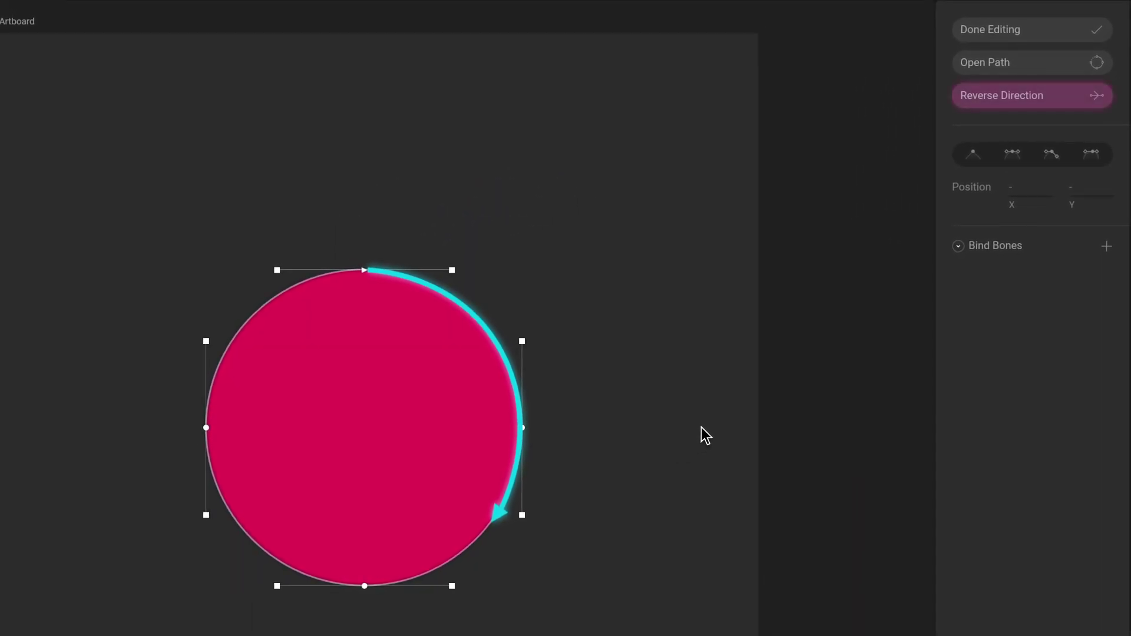
# Reverse the circle path's direction and make its right vertex the first vertex.
pyautogui.click(1051, 95)
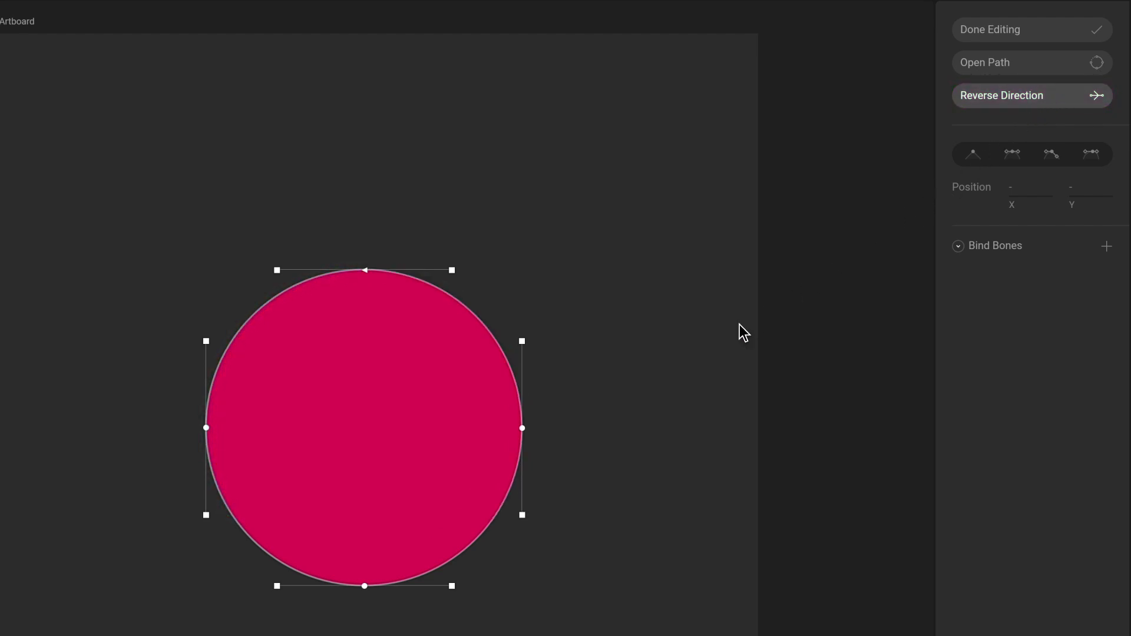
pyautogui.rightClick(522, 428)
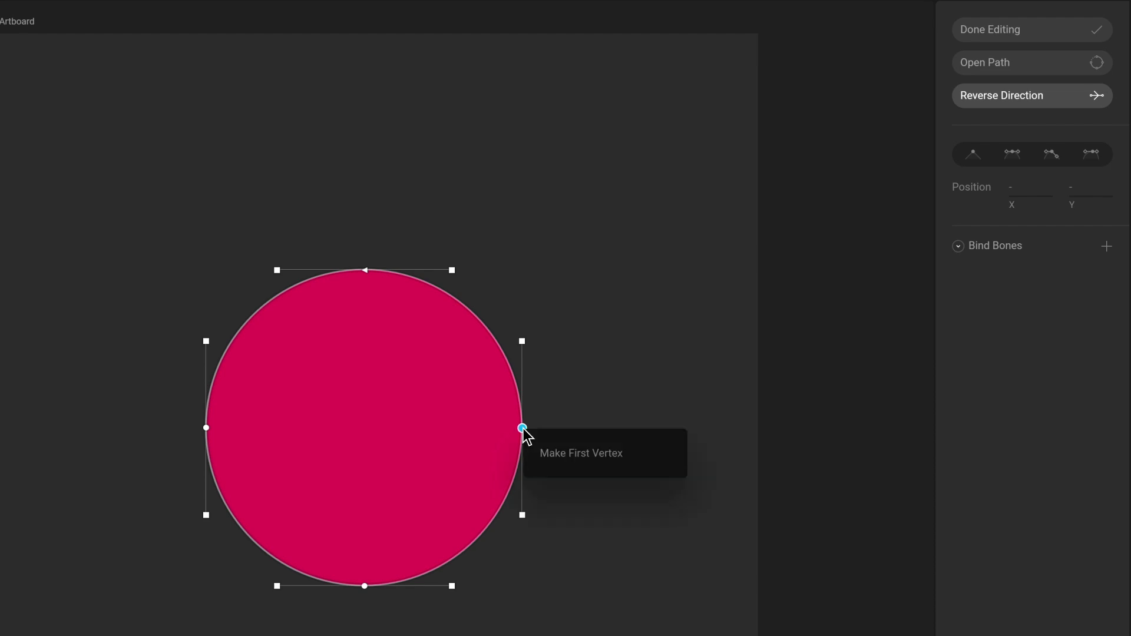
pyautogui.click(654, 450)
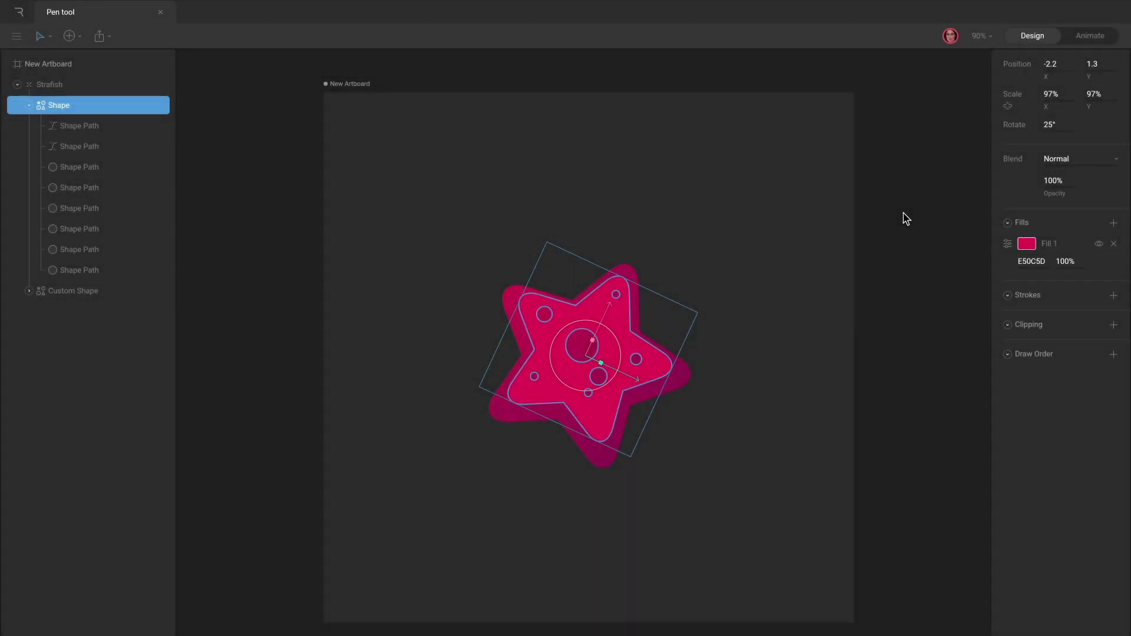
# Compare Non-Zero and Even-Odd on the starfish fill, settling on Even-Odd.
pyautogui.click(1007, 243)
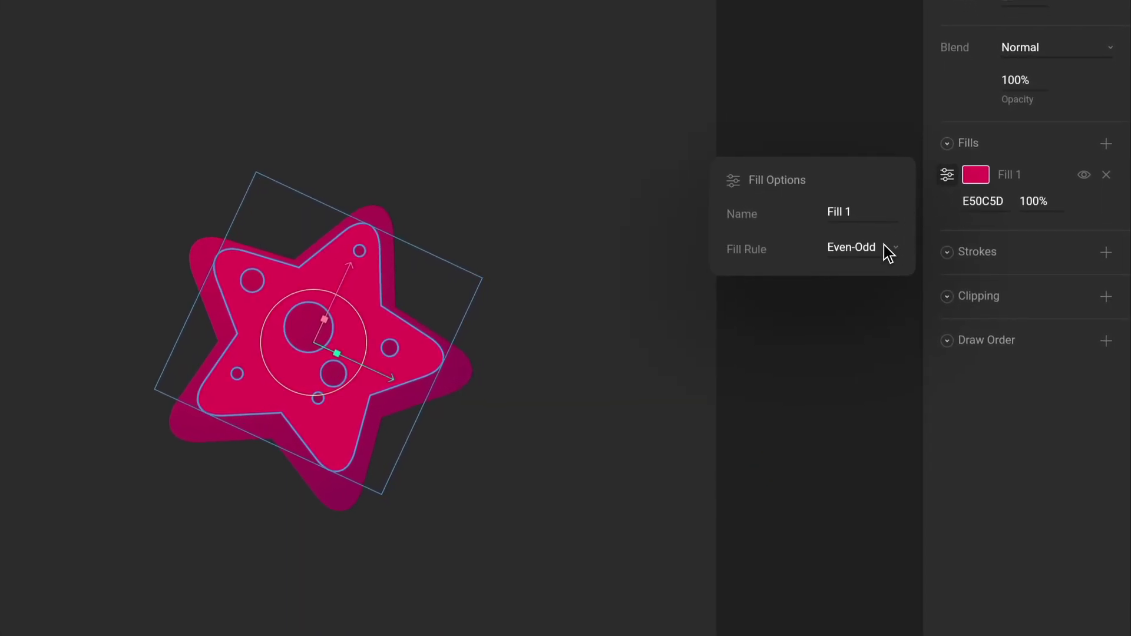
pyautogui.click(887, 252)
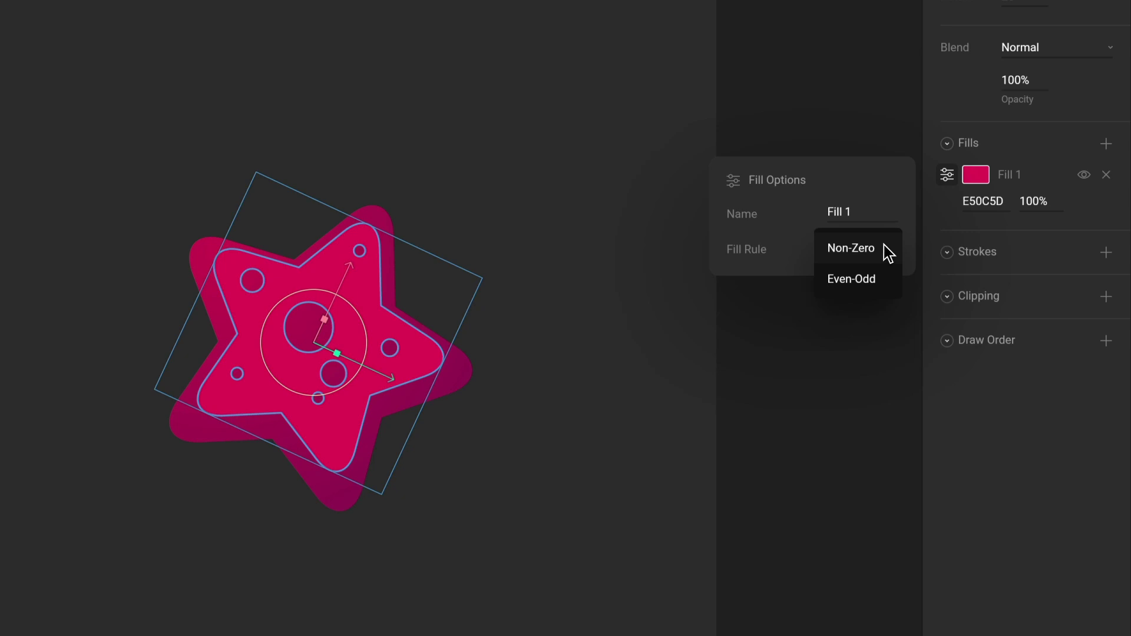
pyautogui.click(888, 252)
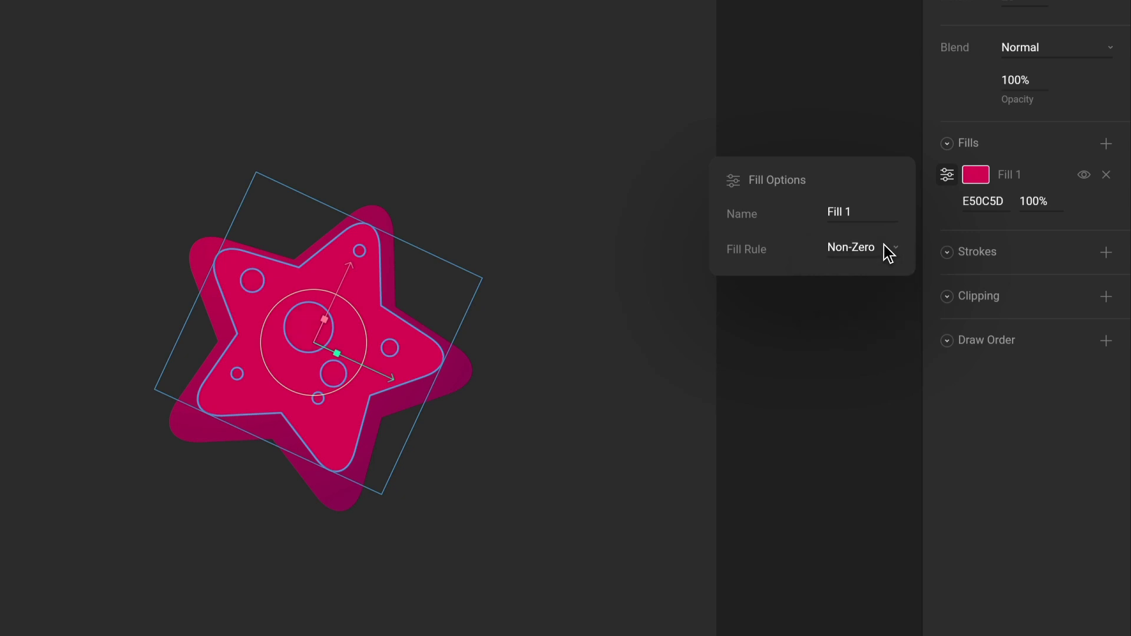
pyautogui.click(888, 252)
pyautogui.click(885, 285)
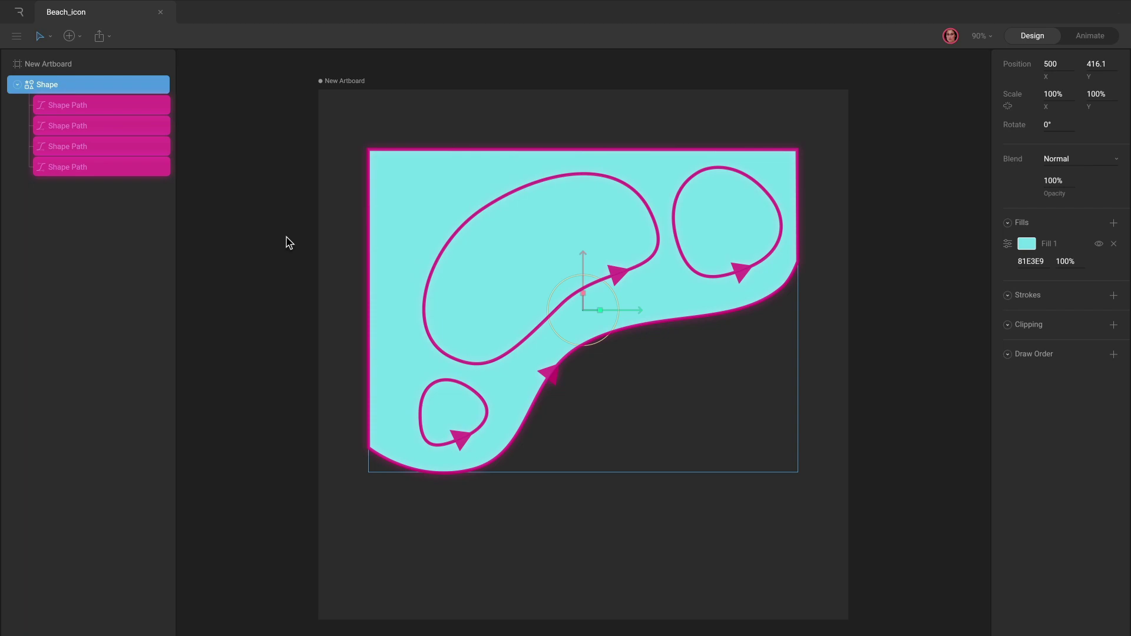
pyautogui.click(94, 170)
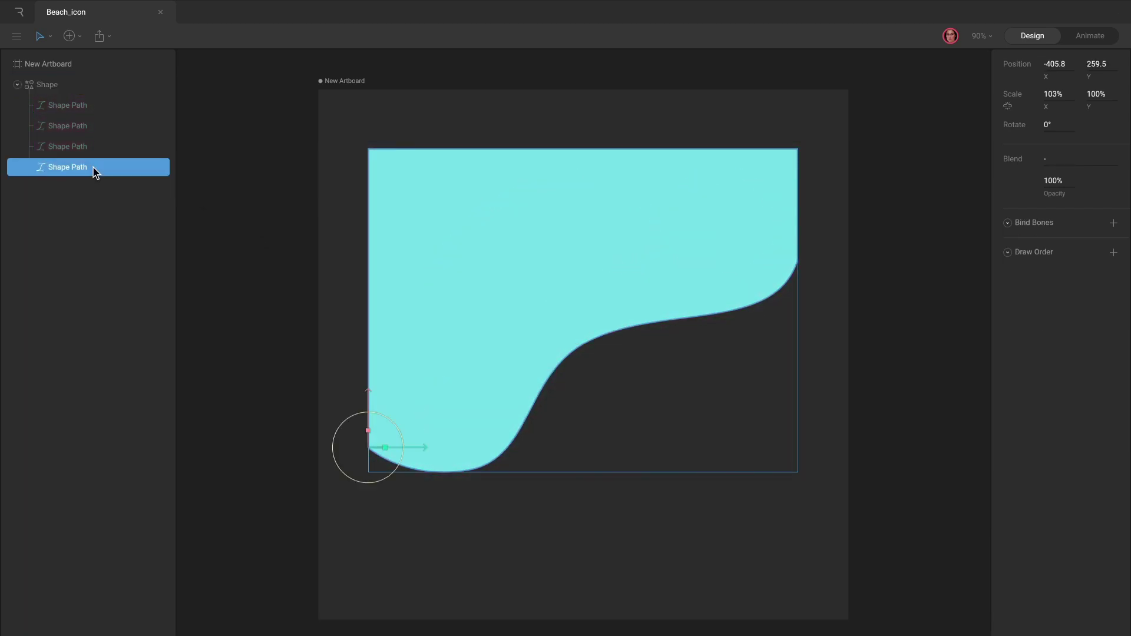
pyautogui.press('Return')
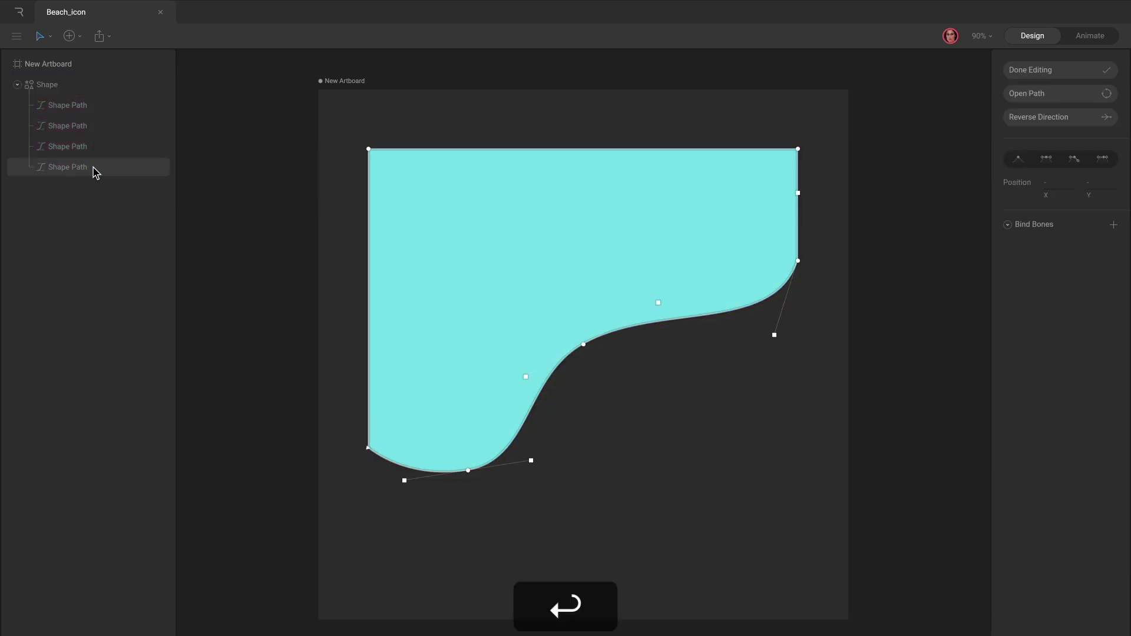
pyautogui.click(1073, 120)
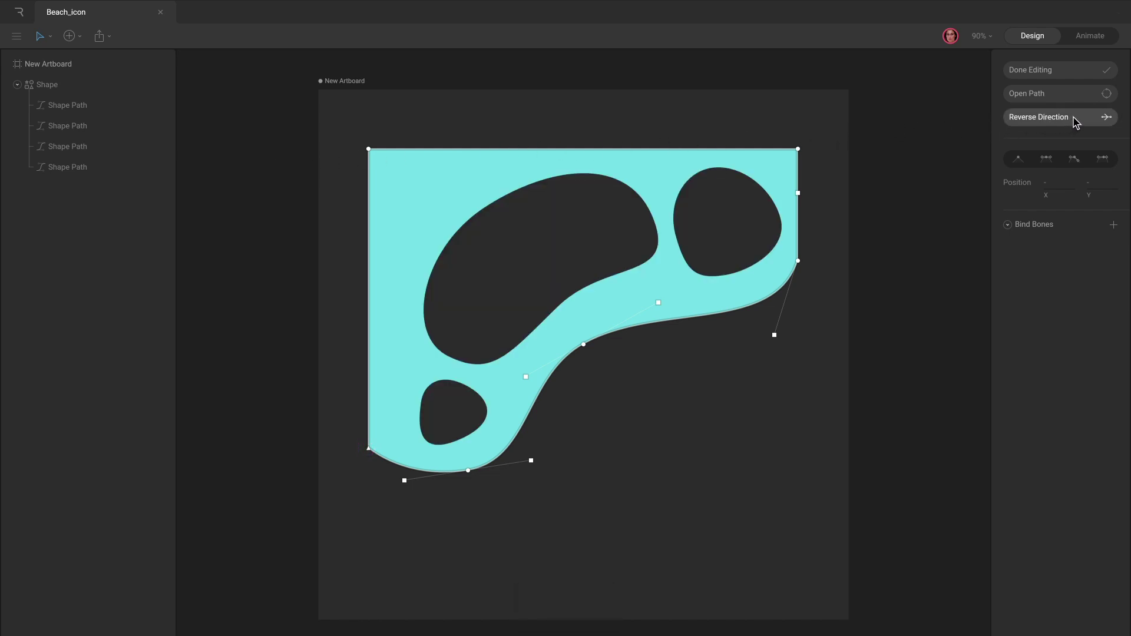
pyautogui.click(1074, 120)
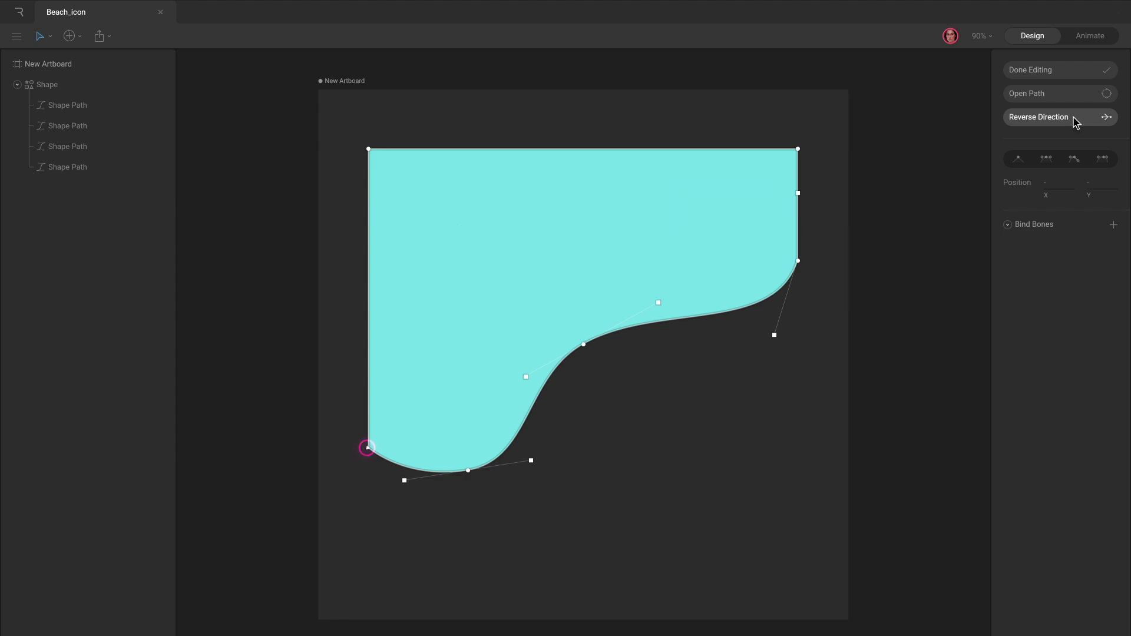
pyautogui.press('Return')
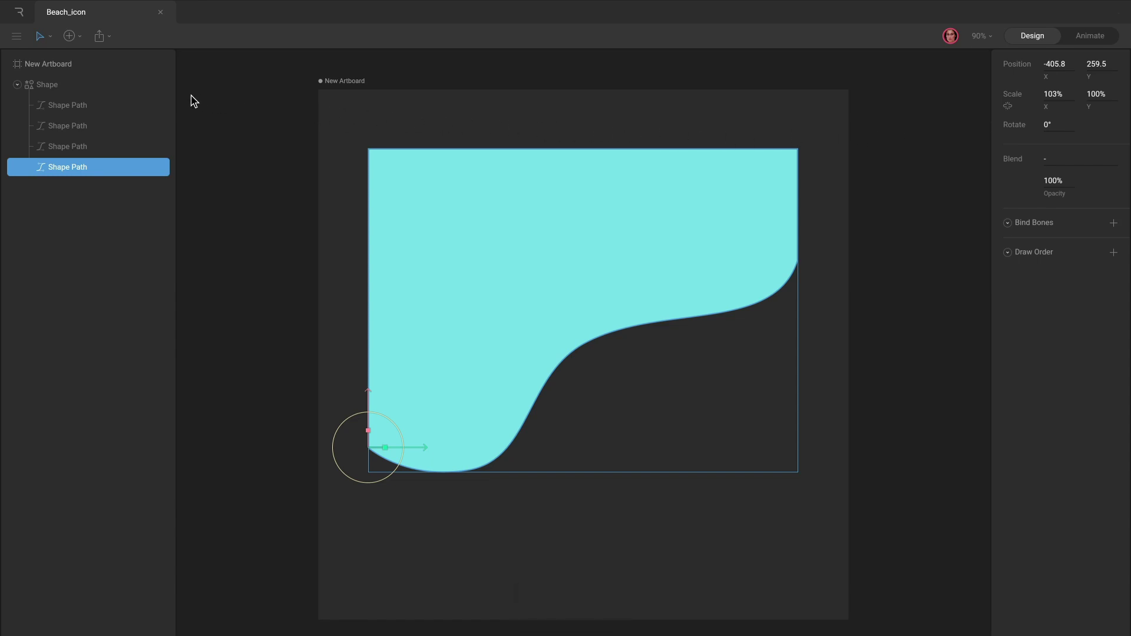
# Switch the cyan Shape's Fill 1 to the Even-Odd rule, cutting three holes.
pyautogui.click(92, 86)
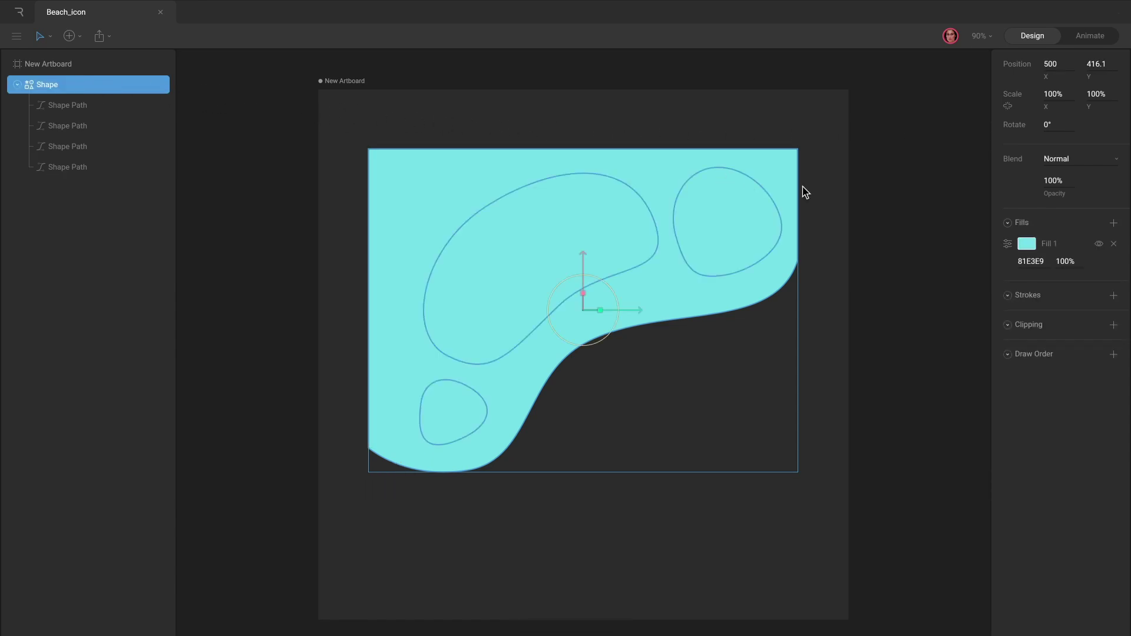
pyautogui.click(1007, 243)
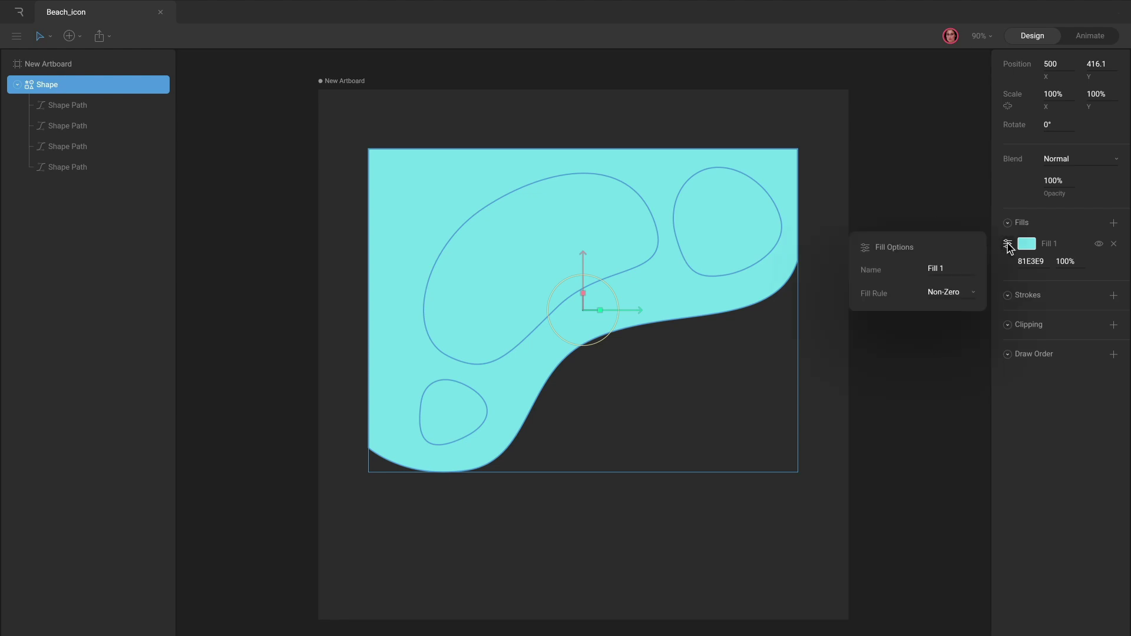
pyautogui.click(967, 293)
pyautogui.click(944, 313)
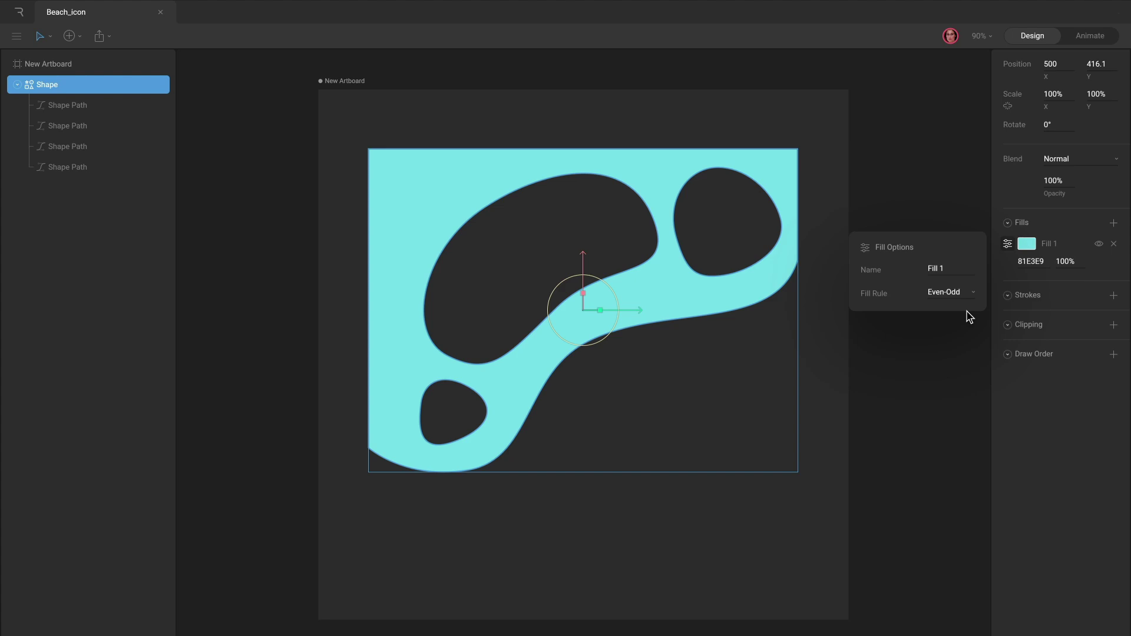
# Deselect the shape and open the outer Shape Path for vertex editing.
pyautogui.click(968, 316)
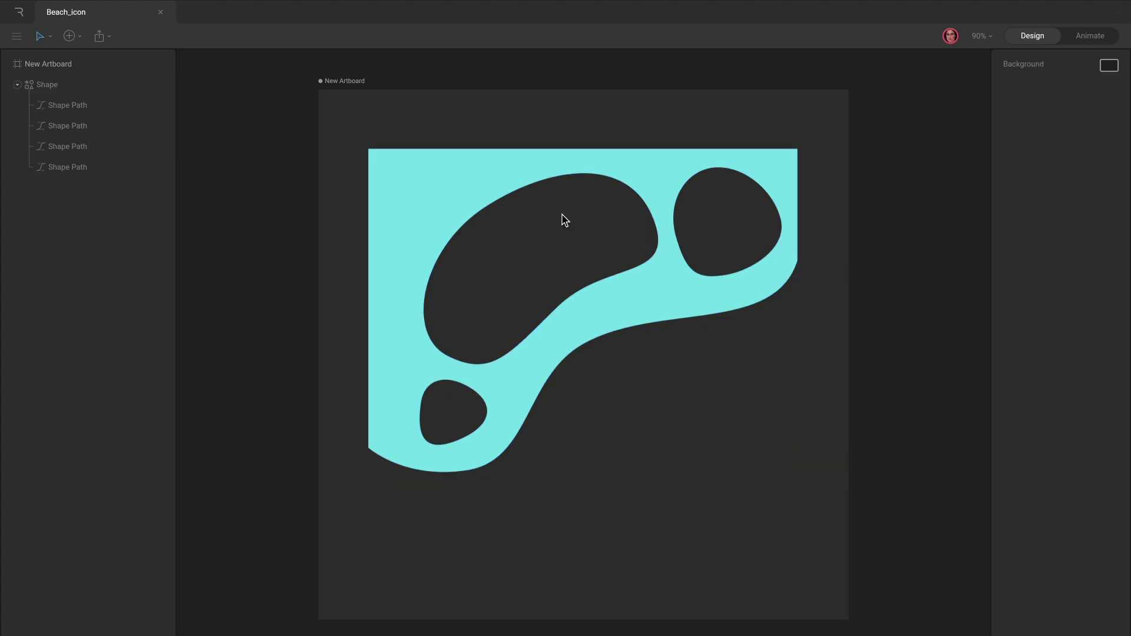
pyautogui.click(113, 169)
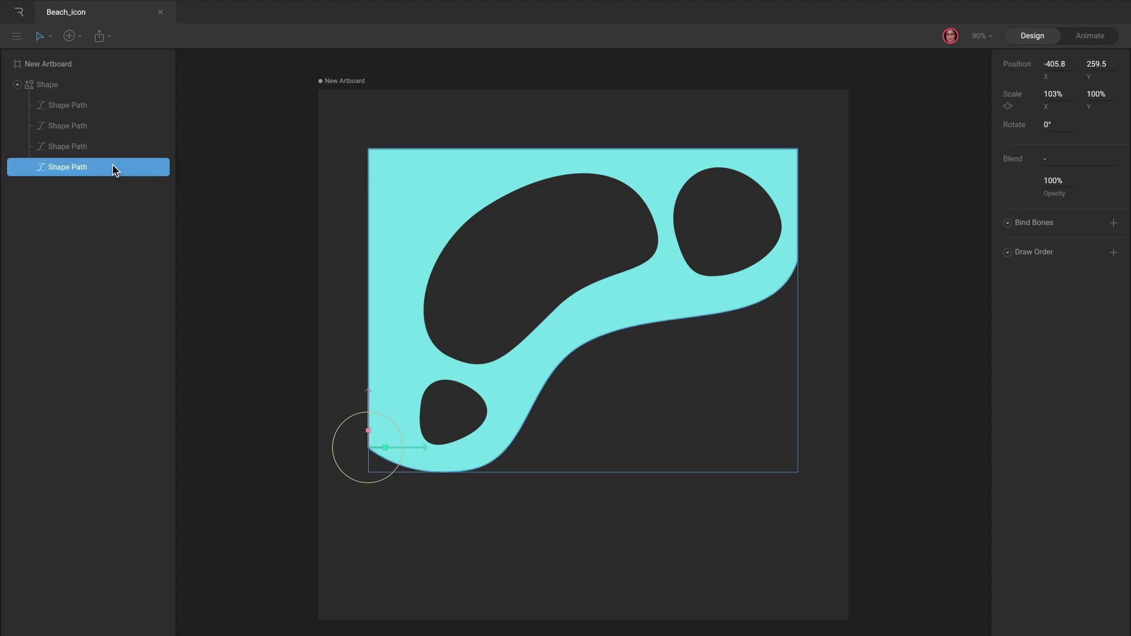
pyautogui.press('Return')
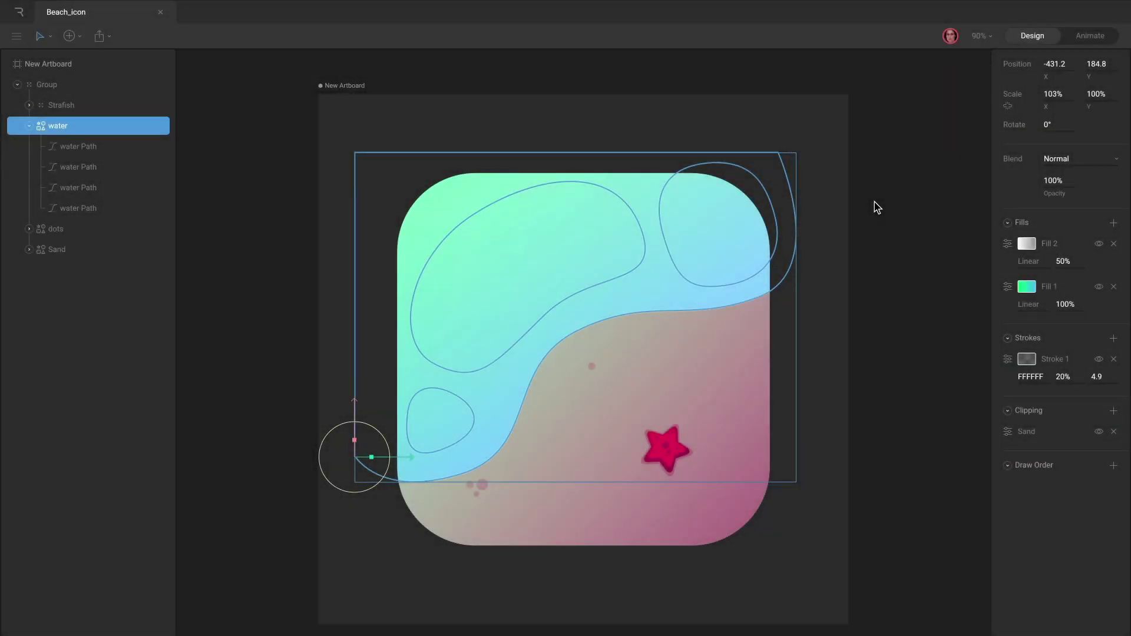
# Set the water shape's Fill 2 fill rule to Even-Odd.
pyautogui.click(1007, 244)
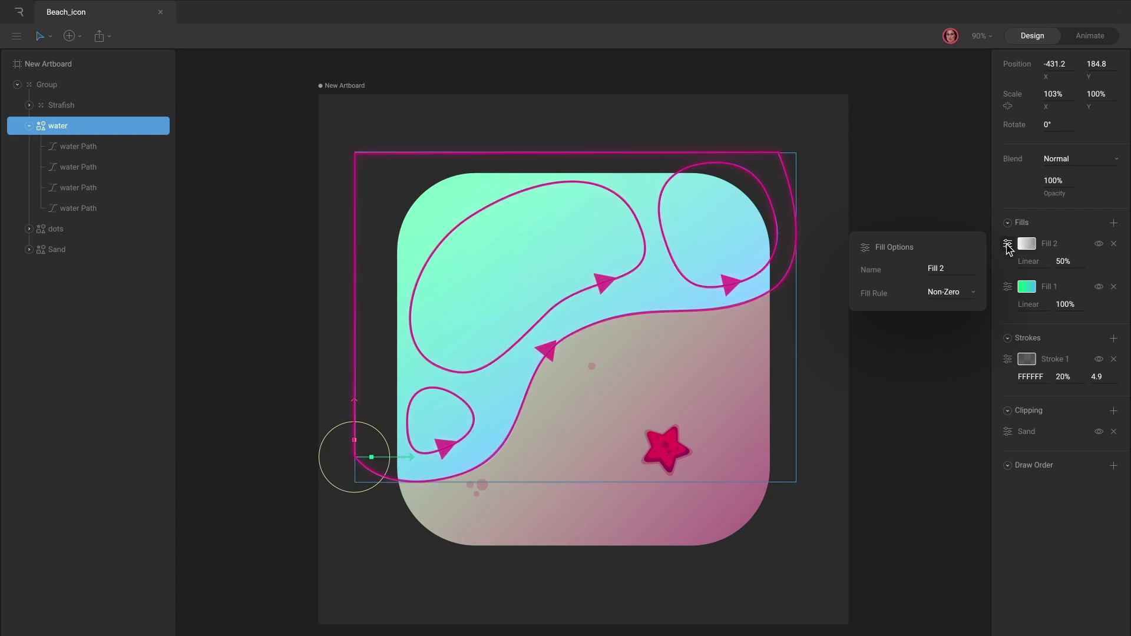
pyautogui.click(966, 294)
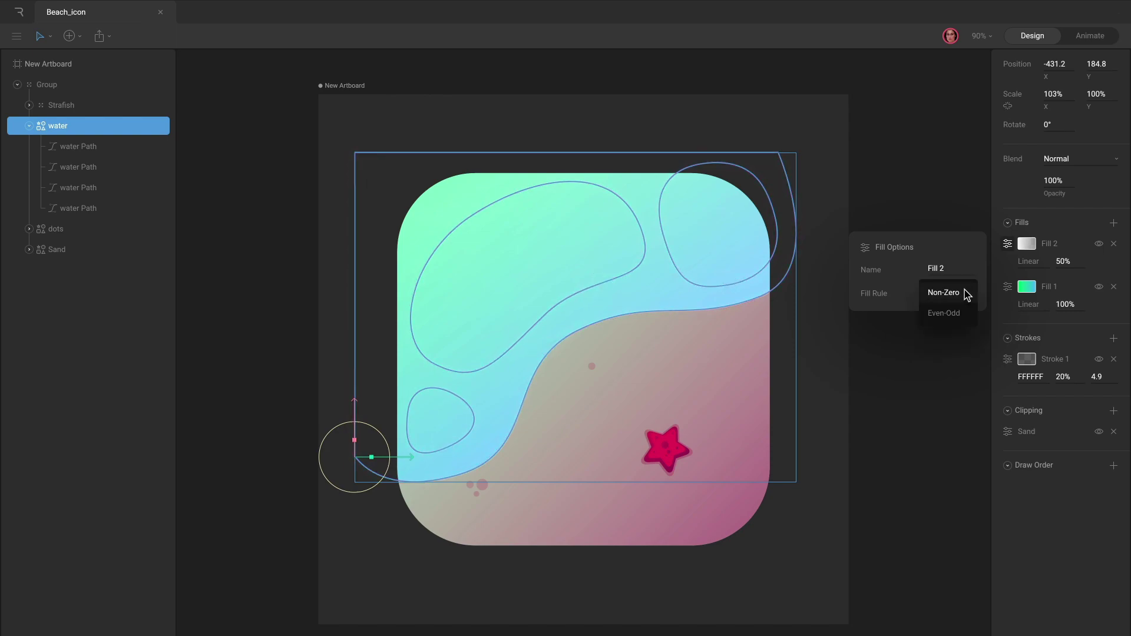
pyautogui.click(944, 313)
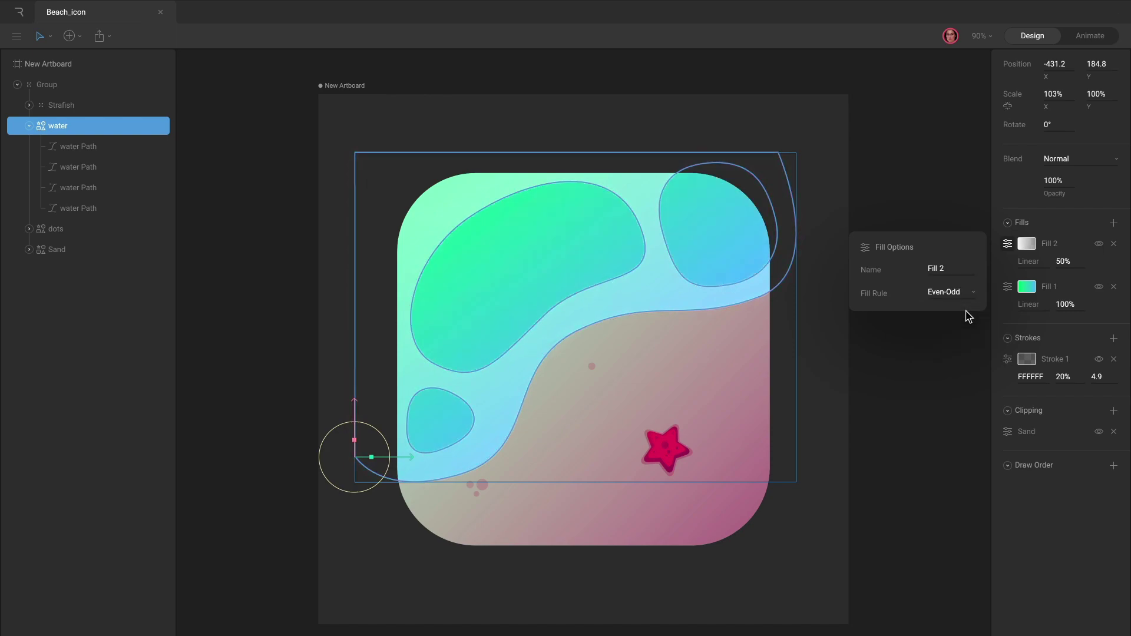